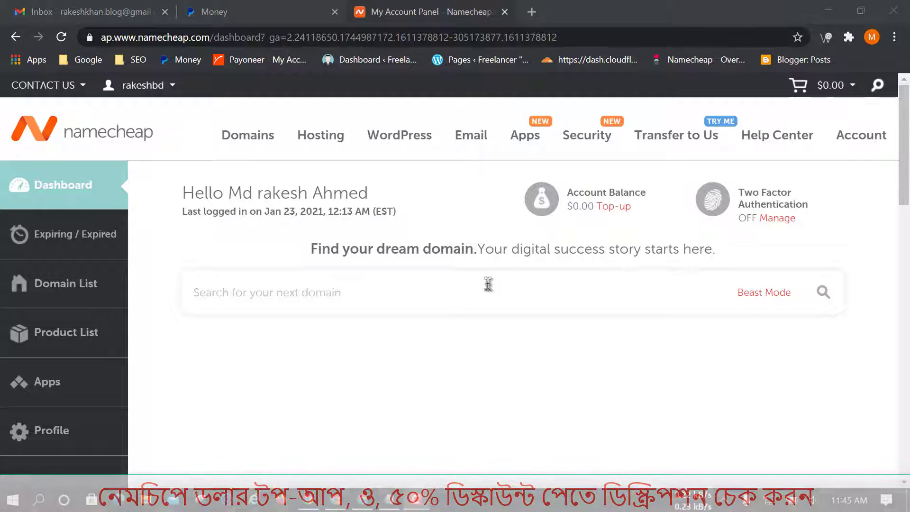
# Highlight the $0.00 account balance and open its Top-up page.
pyautogui.moveTo(510, 164); pyautogui.dragTo(666, 223)
pyautogui.moveTo(561, 196); pyautogui.dragTo(640, 214)
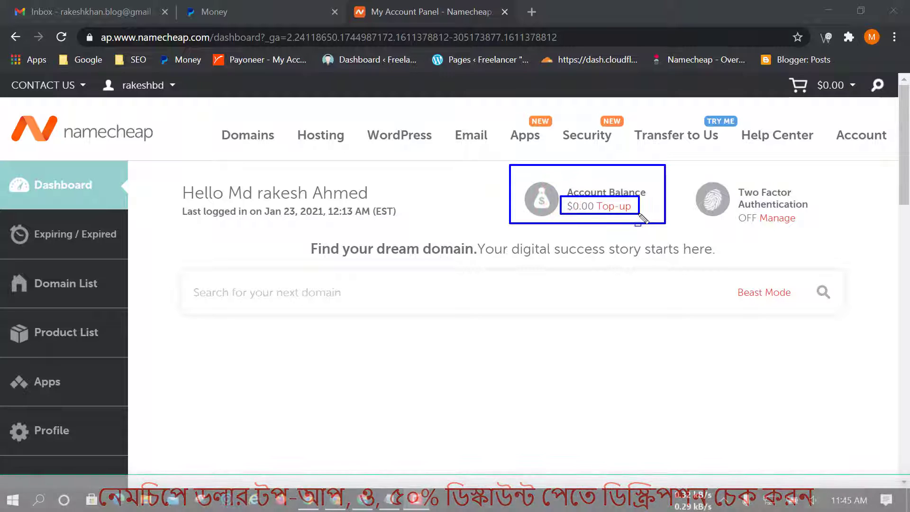
pyautogui.press('Escape')
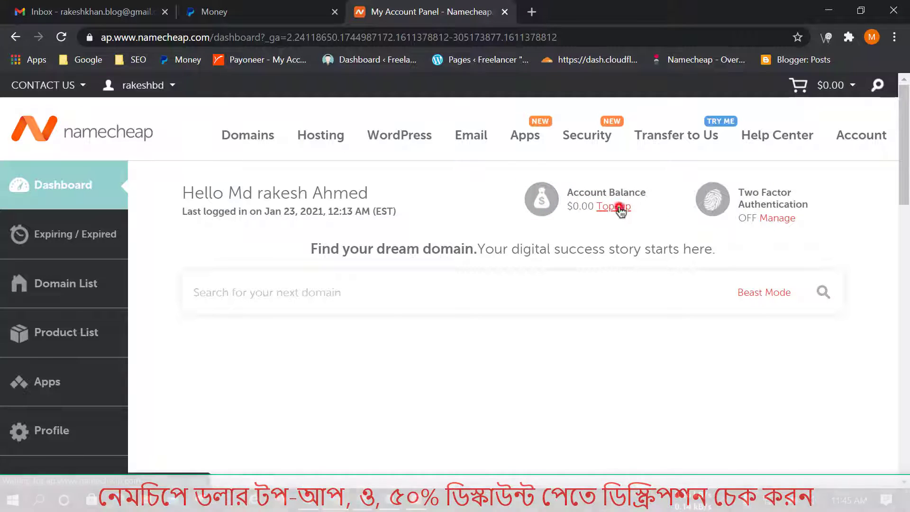
pyautogui.click(619, 208)
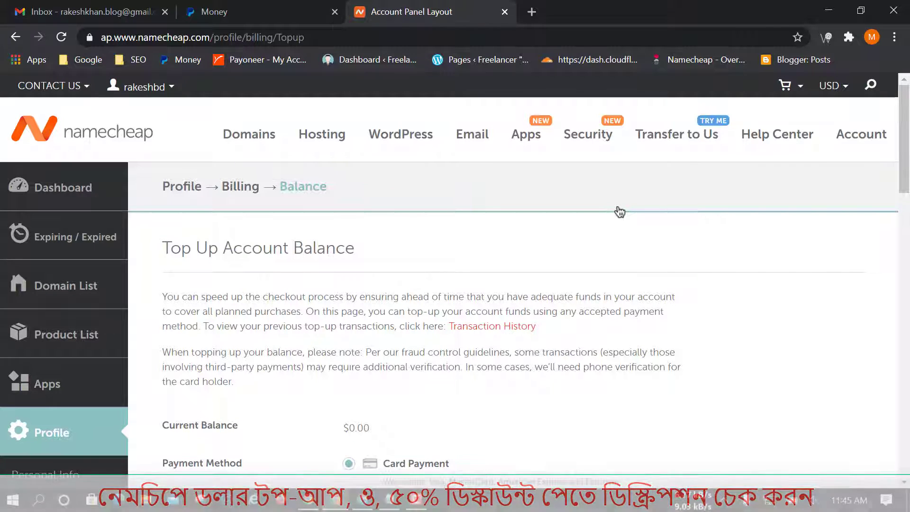
# Compare the Card, PayPal and Bitcoin payment options, then continue with PayPal.
pyautogui.scroll(-1, 730, 311)
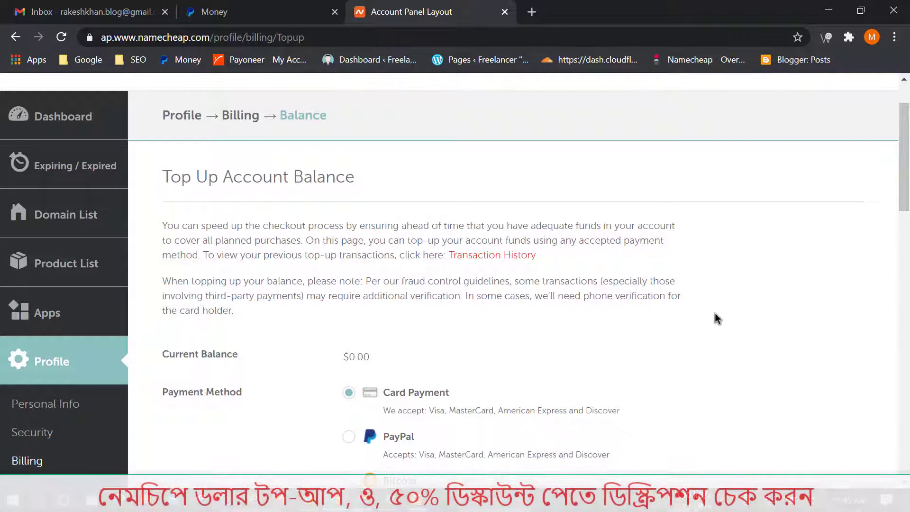
pyautogui.scroll(-1, 716, 318)
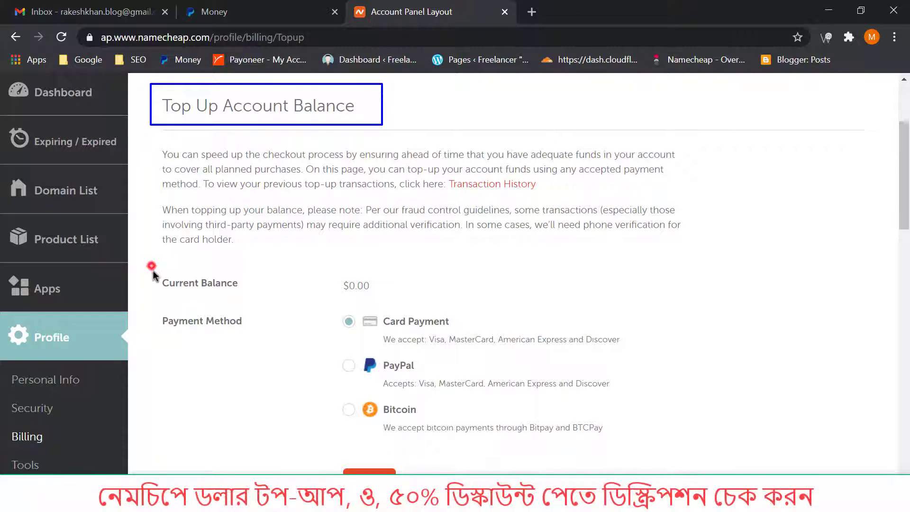
pyautogui.moveTo(150, 265)
pyautogui.mouseDown()
pyautogui.moveTo(493, 433)
pyautogui.moveTo(644, 451)
pyautogui.mouseUp()
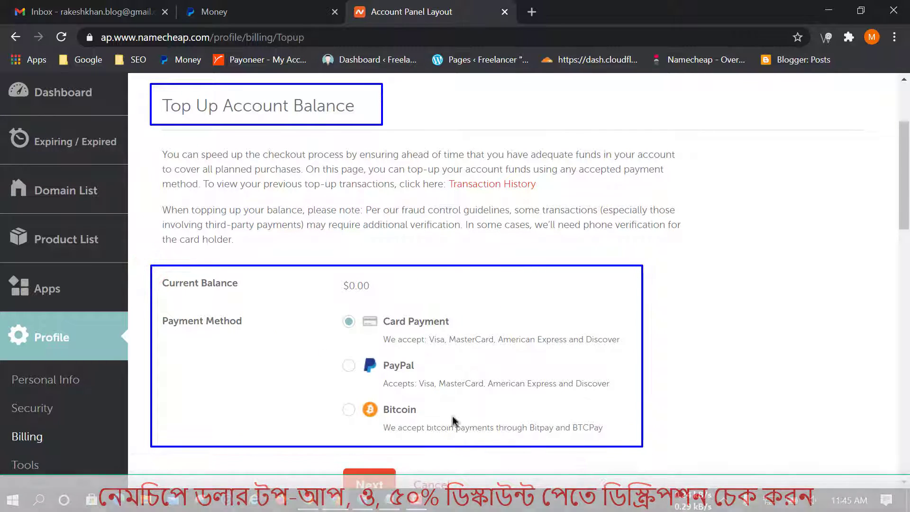
pyautogui.moveTo(333, 352)
pyautogui.mouseDown()
pyautogui.moveTo(378, 377)
pyautogui.moveTo(572, 399)
pyautogui.moveTo(619, 395)
pyautogui.mouseUp()
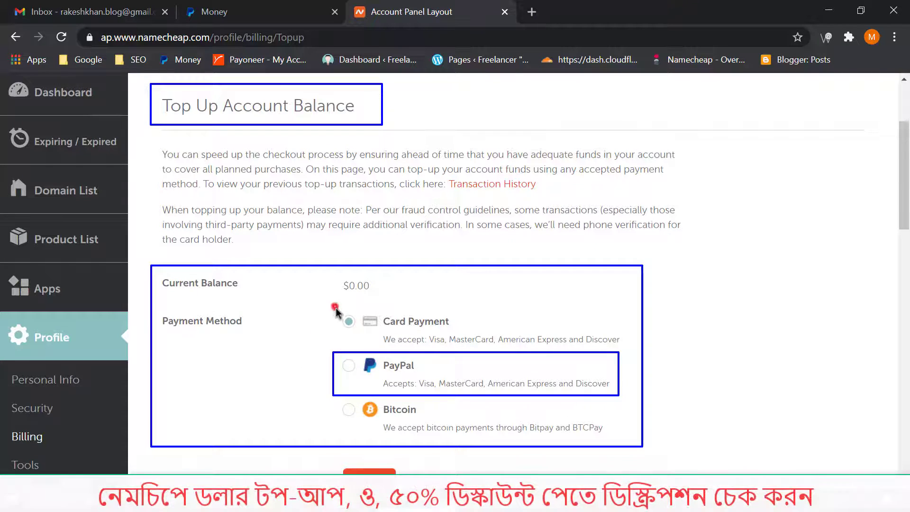
pyautogui.moveTo(335, 306)
pyautogui.mouseDown()
pyautogui.moveTo(395, 343)
pyautogui.moveTo(616, 341)
pyautogui.moveTo(624, 353)
pyautogui.mouseUp()
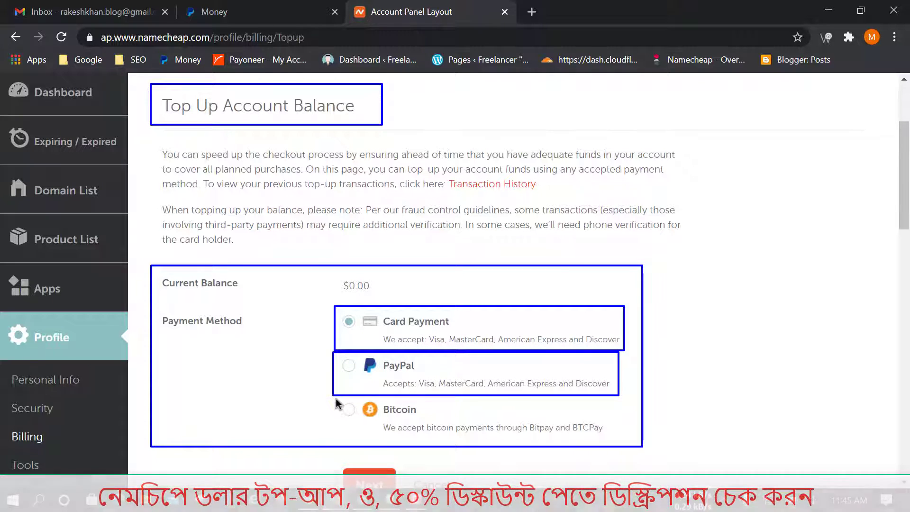
pyautogui.moveTo(336, 398)
pyautogui.mouseDown()
pyautogui.moveTo(556, 445)
pyautogui.moveTo(628, 443)
pyautogui.moveTo(621, 436)
pyautogui.mouseUp()
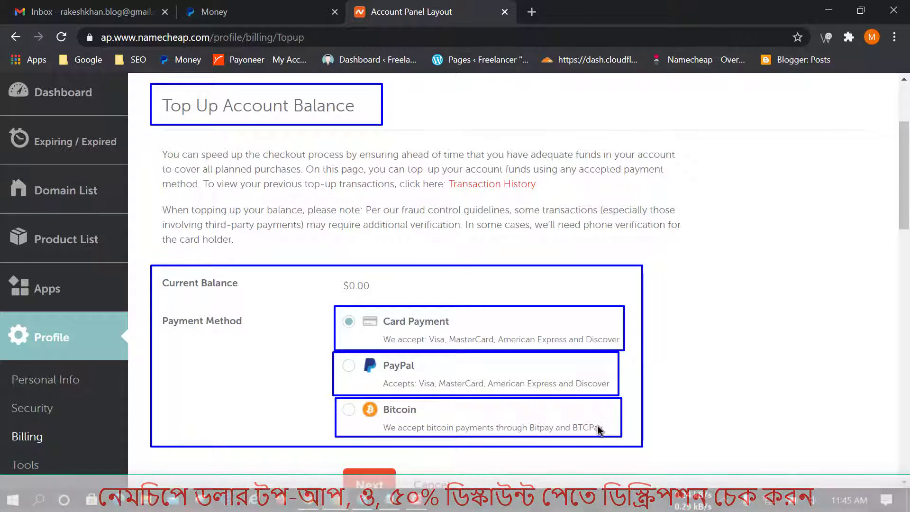
pyautogui.press('Escape')
pyautogui.moveTo(327, 350)
pyautogui.mouseDown()
pyautogui.moveTo(524, 399)
pyautogui.moveTo(613, 401)
pyautogui.mouseUp()
pyautogui.press('Escape')
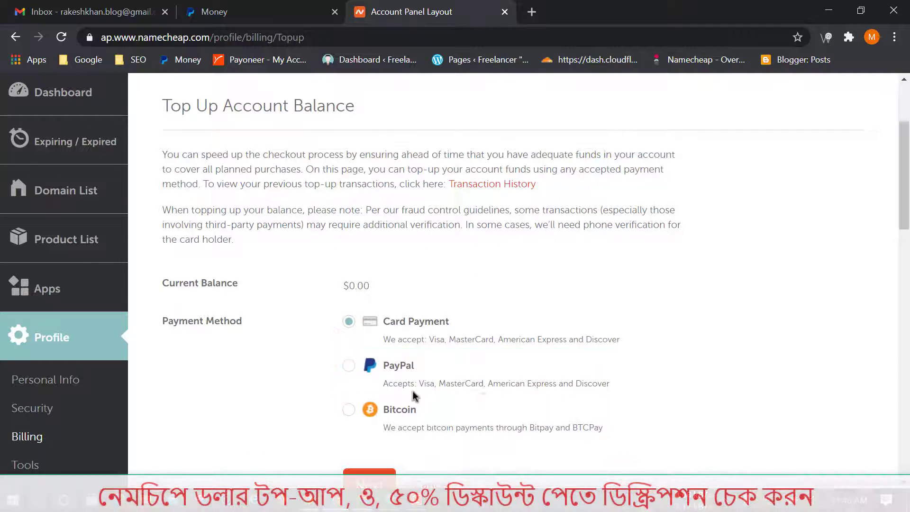
pyautogui.click(350, 365)
pyautogui.scroll(-1, 539, 409)
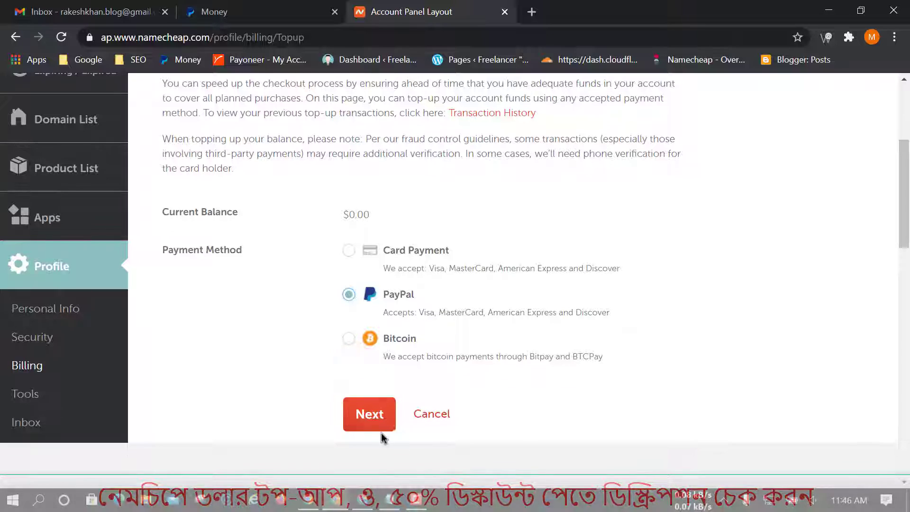
pyautogui.click(371, 415)
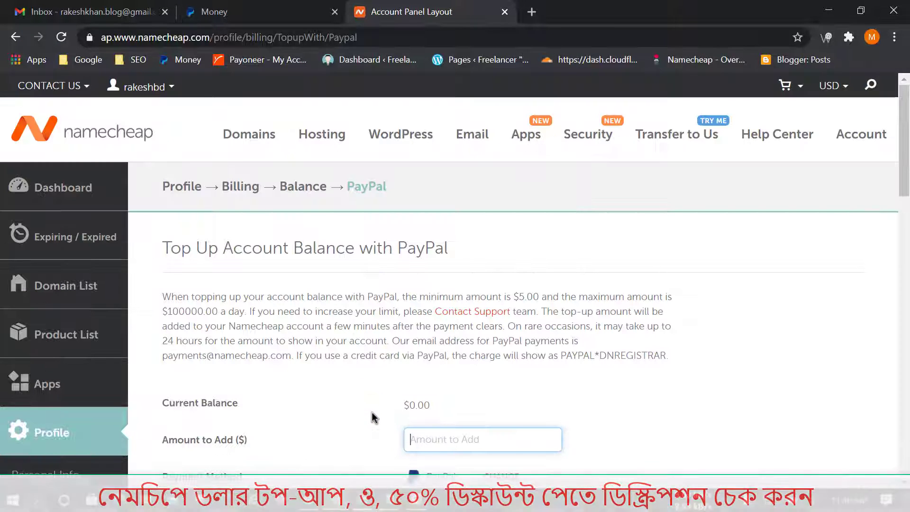
# Point out the $5.00 minimum and $100000.00 daily maximum top-up limits.
pyautogui.scroll(-3, 573, 399)
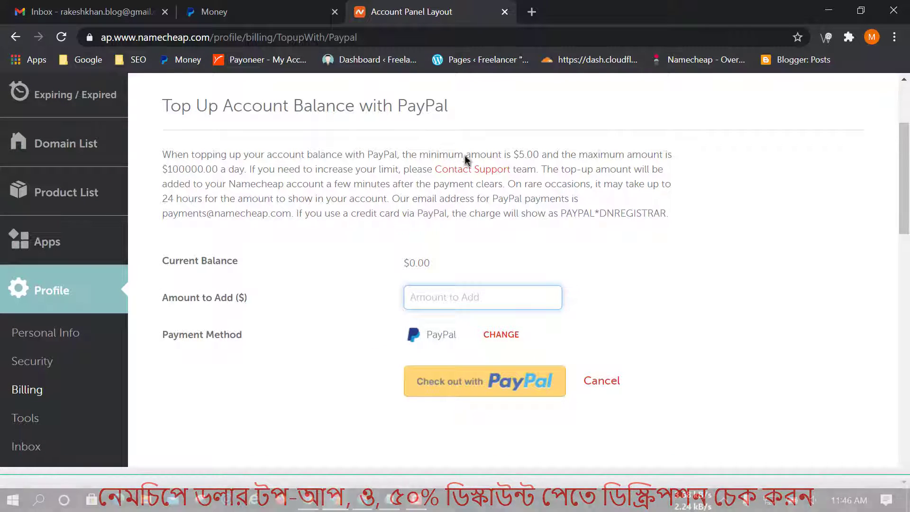
pyautogui.click(398, 142)
pyautogui.moveTo(398, 142); pyautogui.dragTo(544, 161)
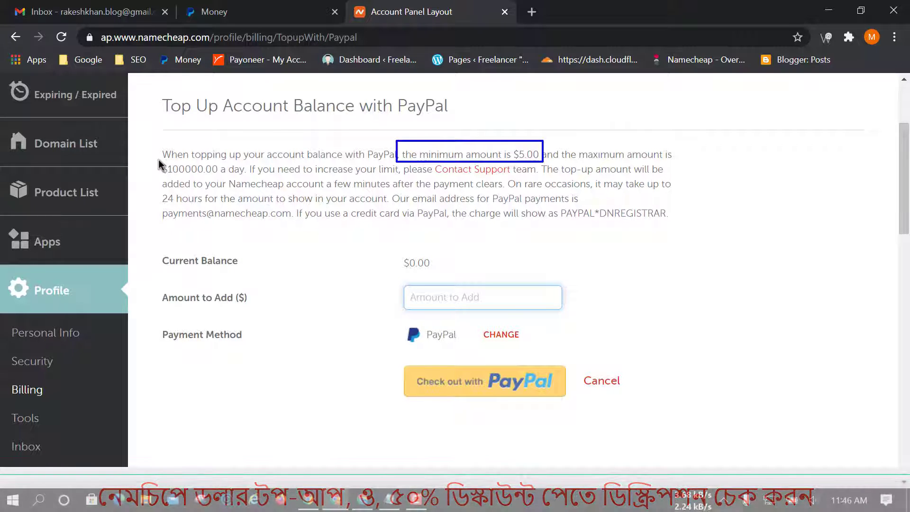
pyautogui.moveTo(180, 165); pyautogui.dragTo(252, 176)
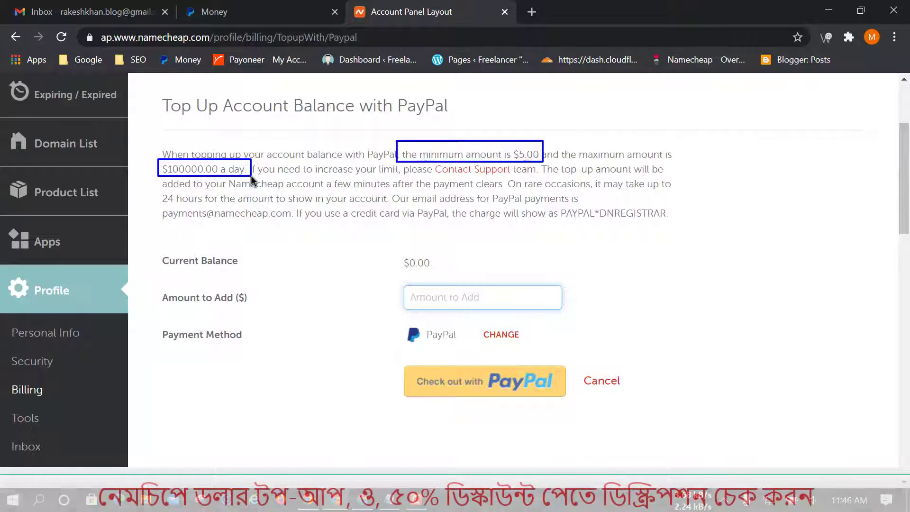
pyautogui.press('Escape')
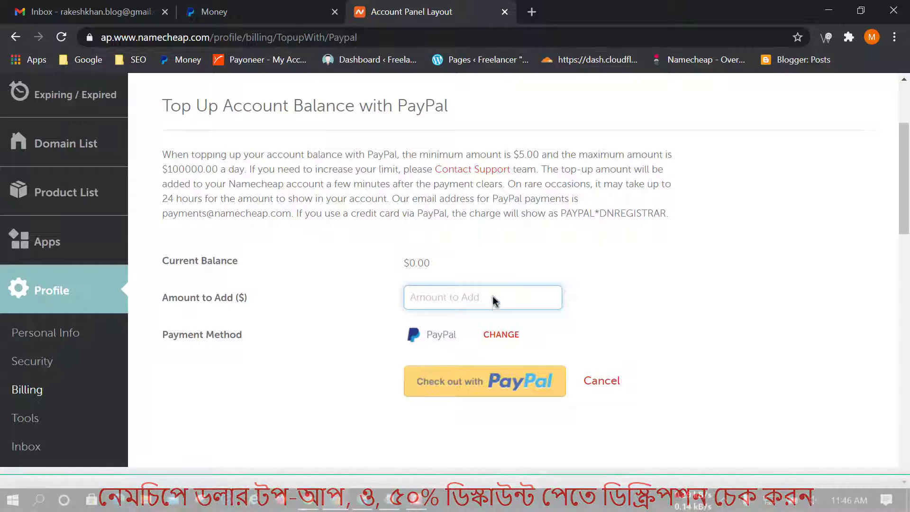
# Confirm the 100,00 USD PayPal balance, enter 100 and check out with PayPal.
pyautogui.click(495, 298)
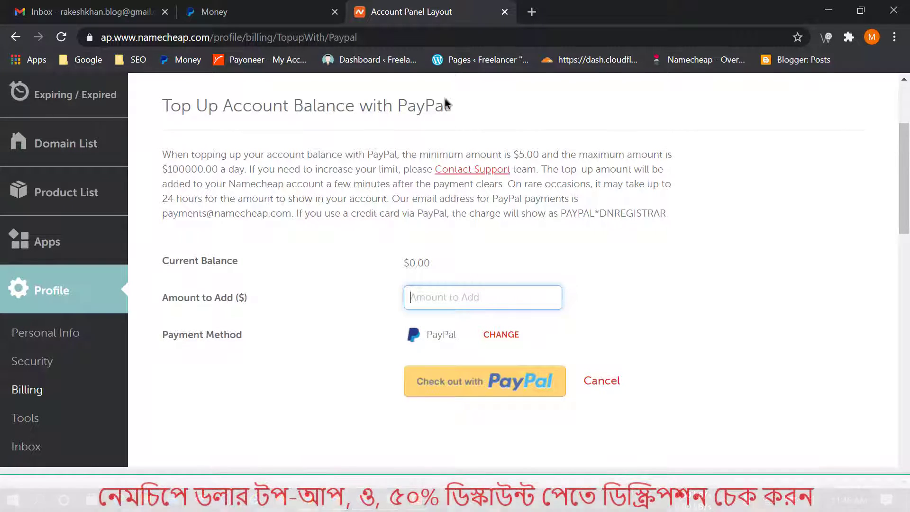
pyautogui.click(252, 9)
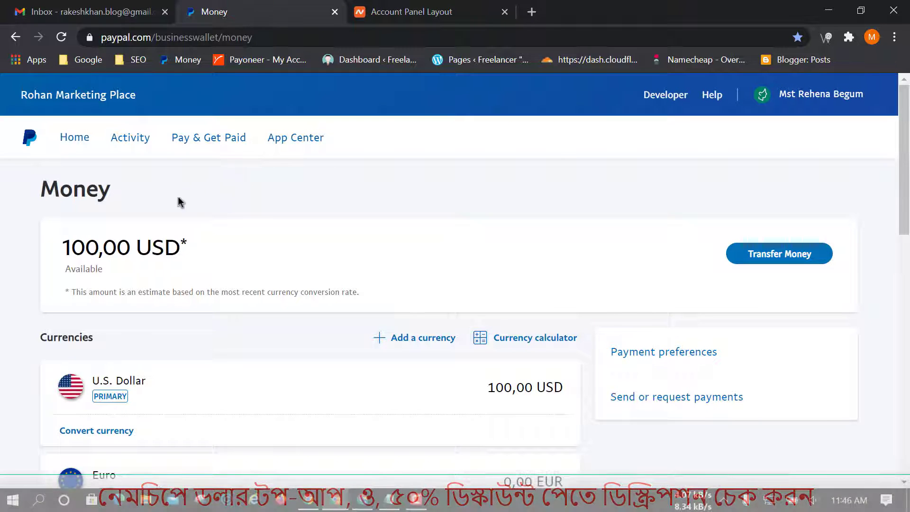
pyautogui.moveTo(52, 223)
pyautogui.mouseDown()
pyautogui.moveTo(54, 248)
pyautogui.moveTo(205, 280)
pyautogui.mouseUp()
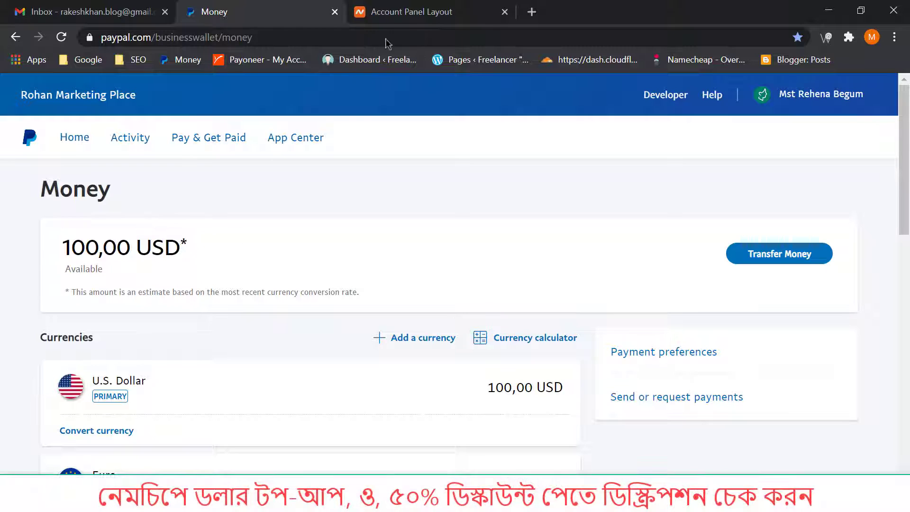
pyautogui.click(411, 12)
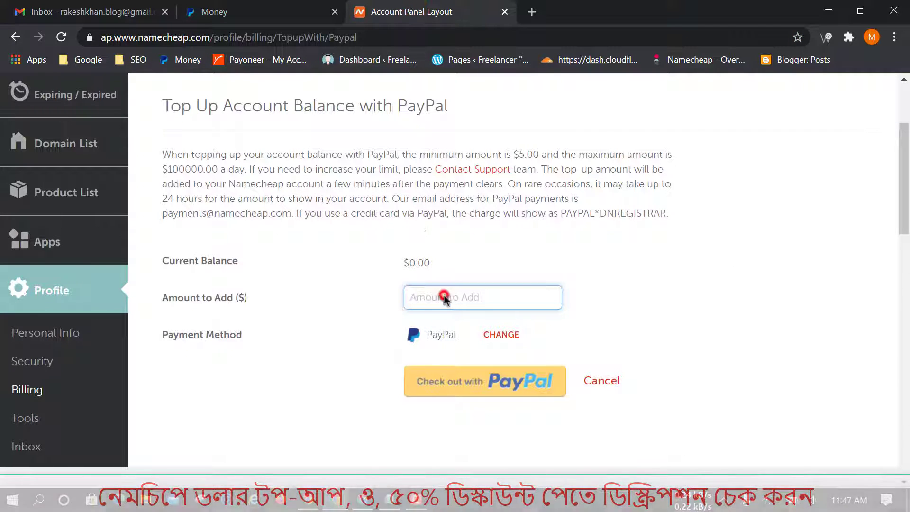
pyautogui.write('100')
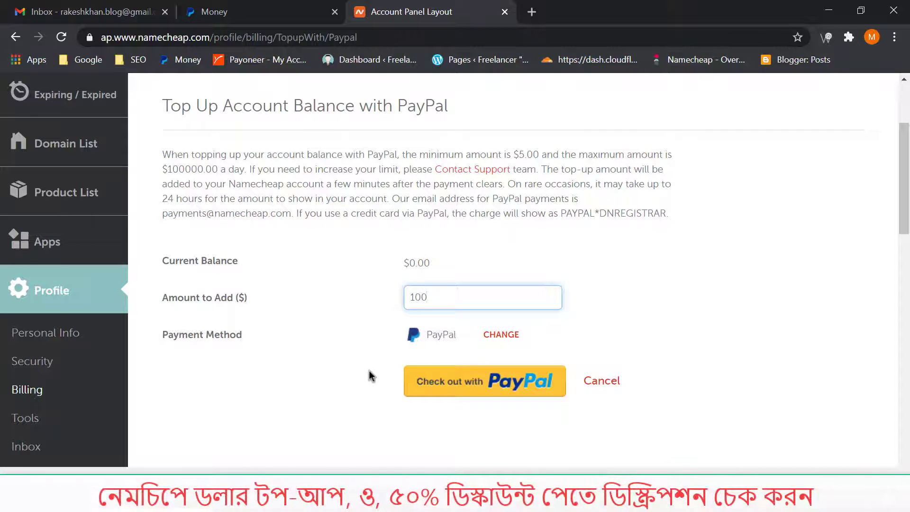
pyautogui.moveTo(160, 281)
pyautogui.mouseDown()
pyautogui.moveTo(339, 303)
pyautogui.moveTo(571, 310)
pyautogui.mouseUp()
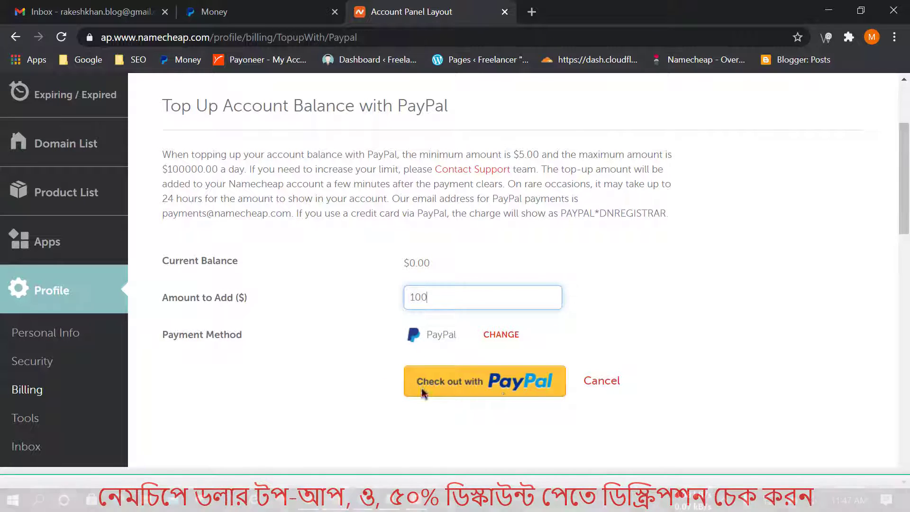
pyautogui.click(477, 382)
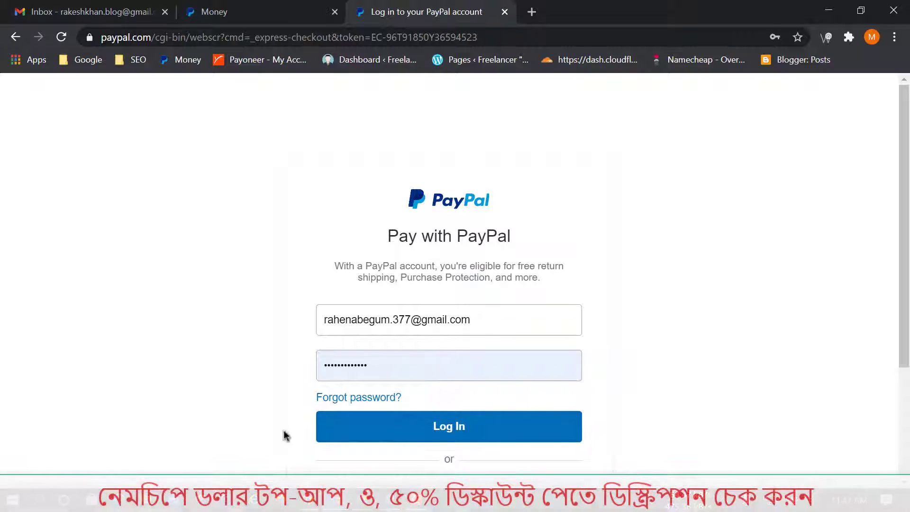
# Log in to PayPal and pay with PayPal Balance instead of the Mastercard.
pyautogui.click(437, 440)
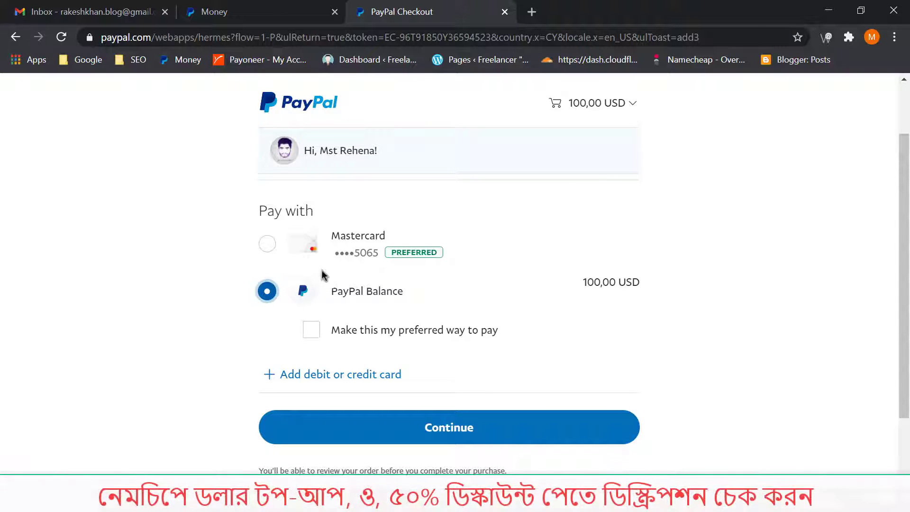
pyautogui.click(267, 243)
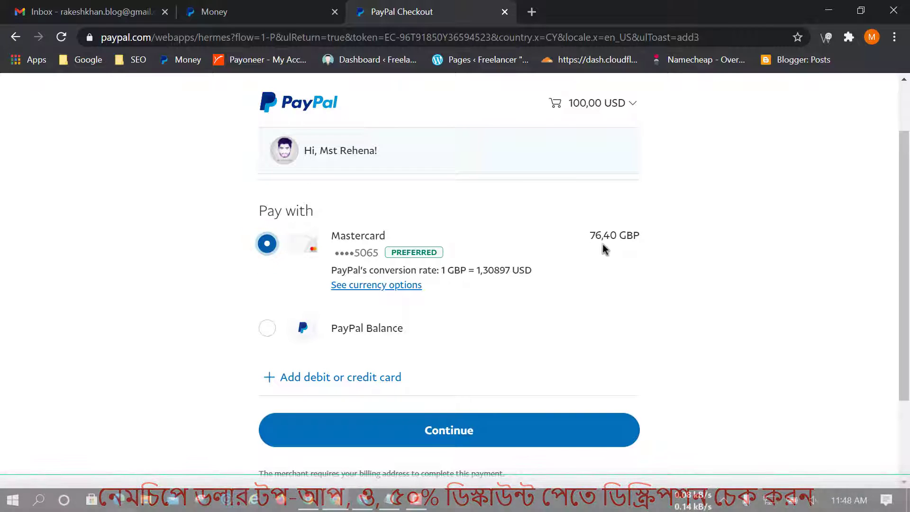
pyautogui.click(263, 328)
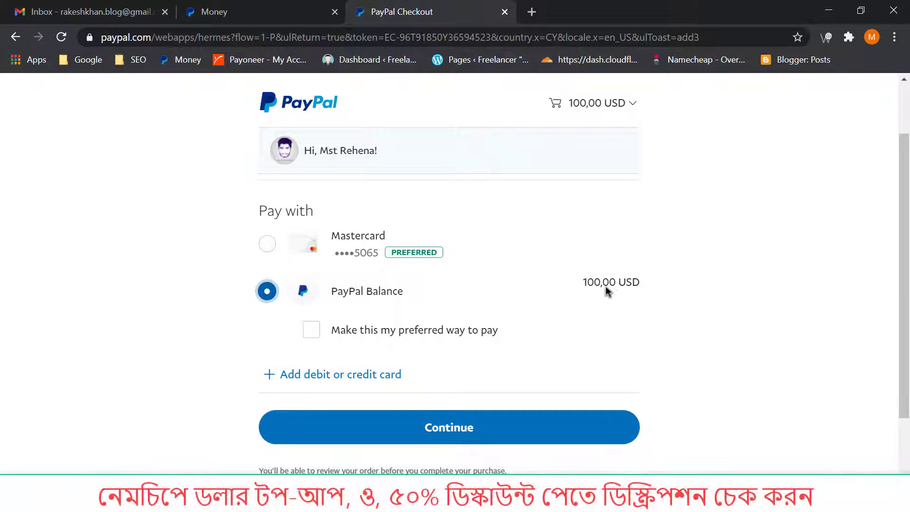
pyautogui.click(415, 422)
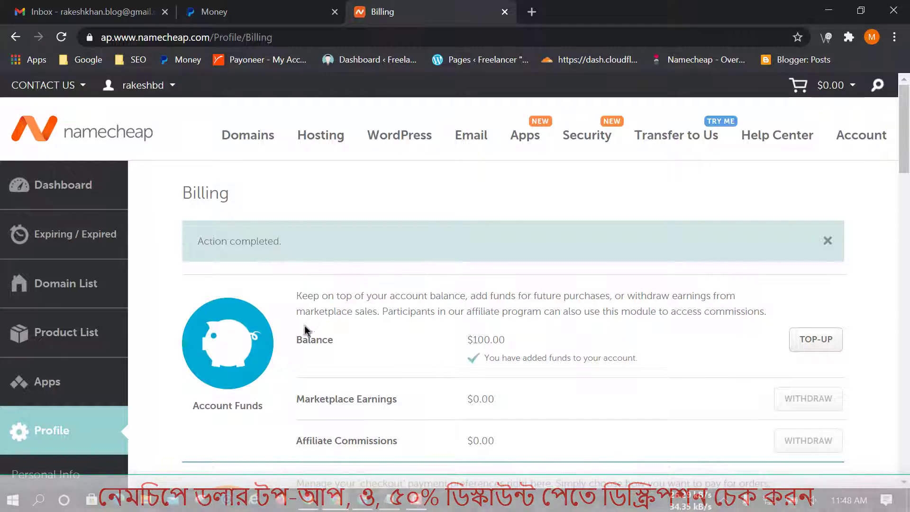
pyautogui.moveTo(292, 331)
pyautogui.mouseDown()
pyautogui.moveTo(549, 370)
pyautogui.moveTo(662, 372)
pyautogui.mouseUp()
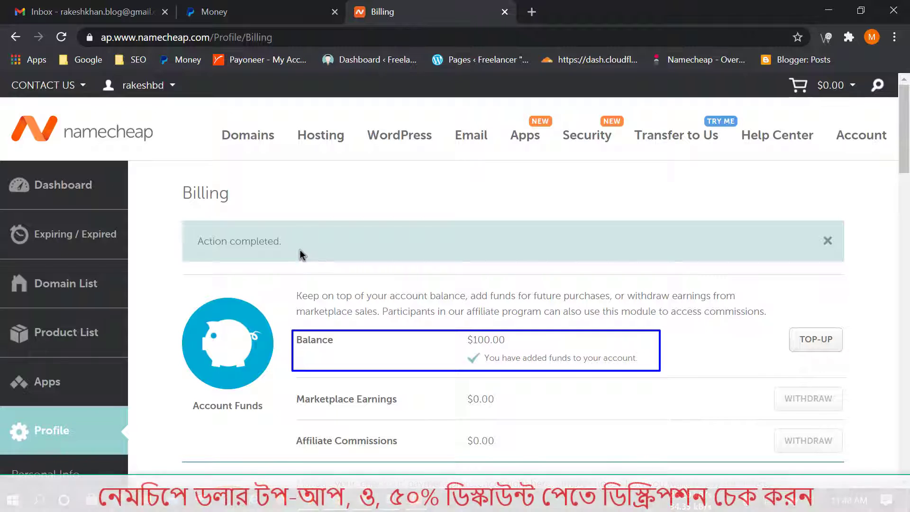
pyautogui.click(214, 11)
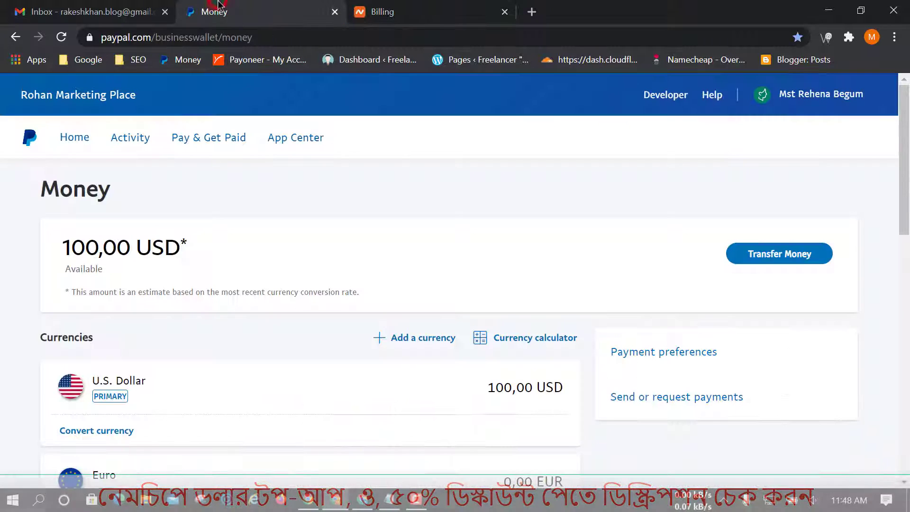
pyautogui.click(61, 37)
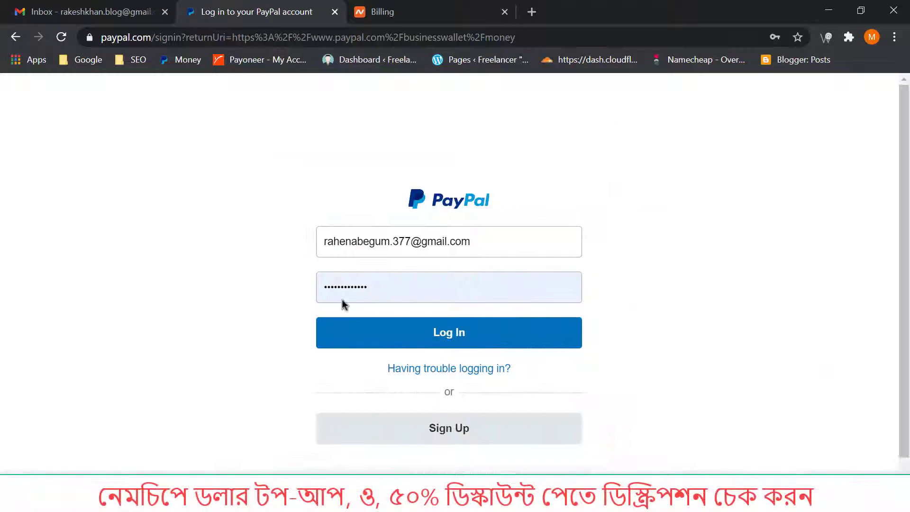
pyautogui.click(433, 328)
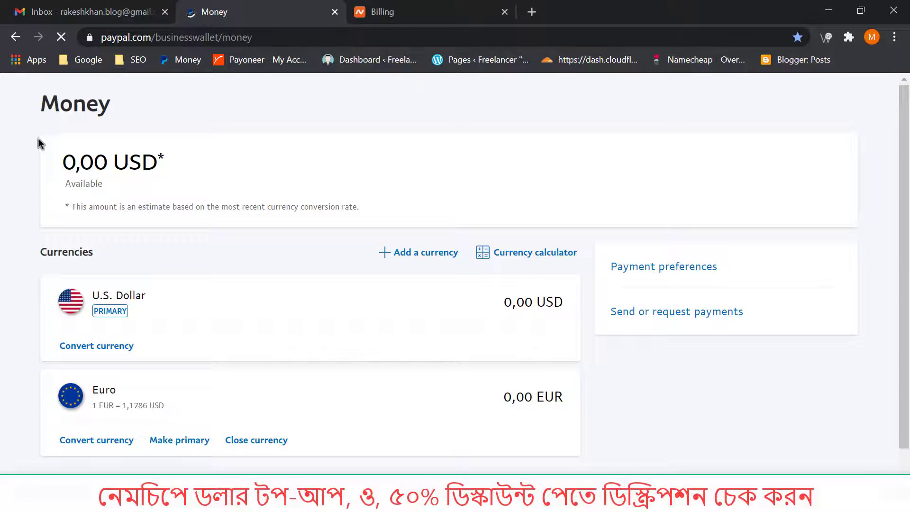
pyautogui.moveTo(53, 152); pyautogui.dragTo(377, 224)
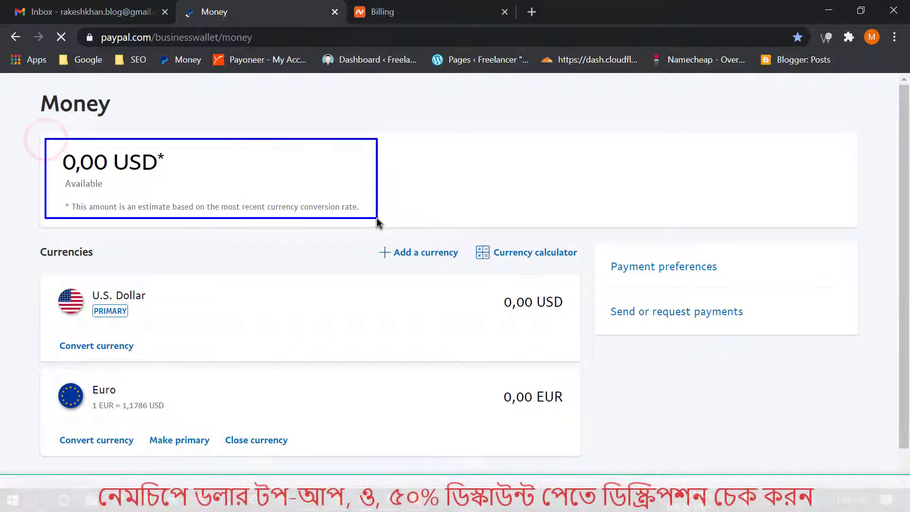
pyautogui.click(379, 11)
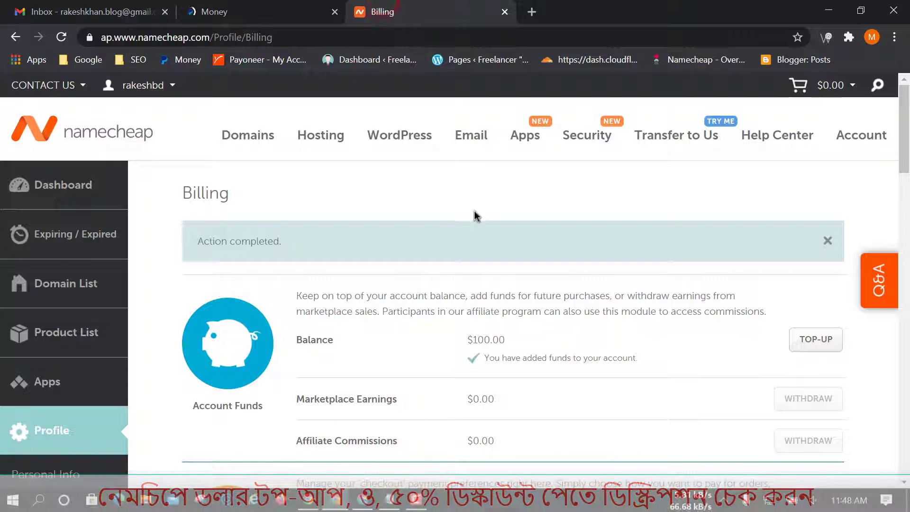
pyautogui.moveTo(449, 321); pyautogui.dragTo(670, 374)
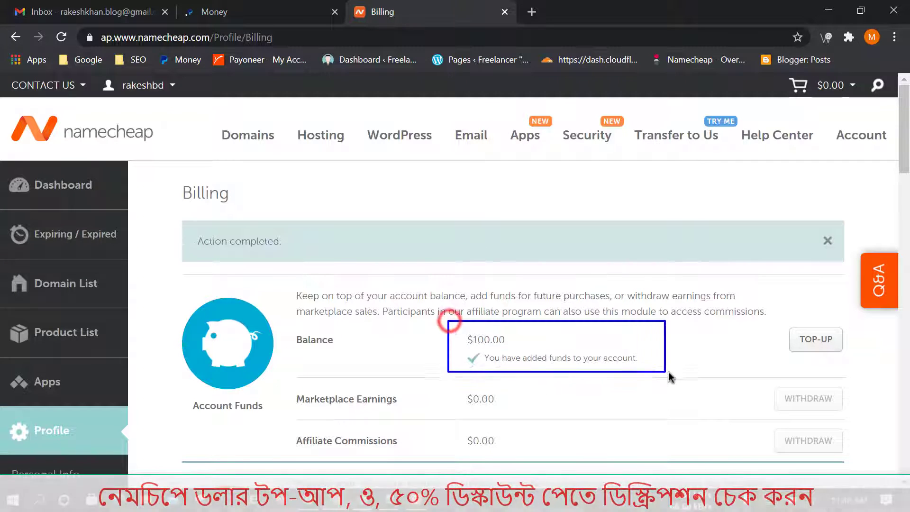
# Go to the Dashboard to see the $100.00 account balance.
pyautogui.click(67, 189)
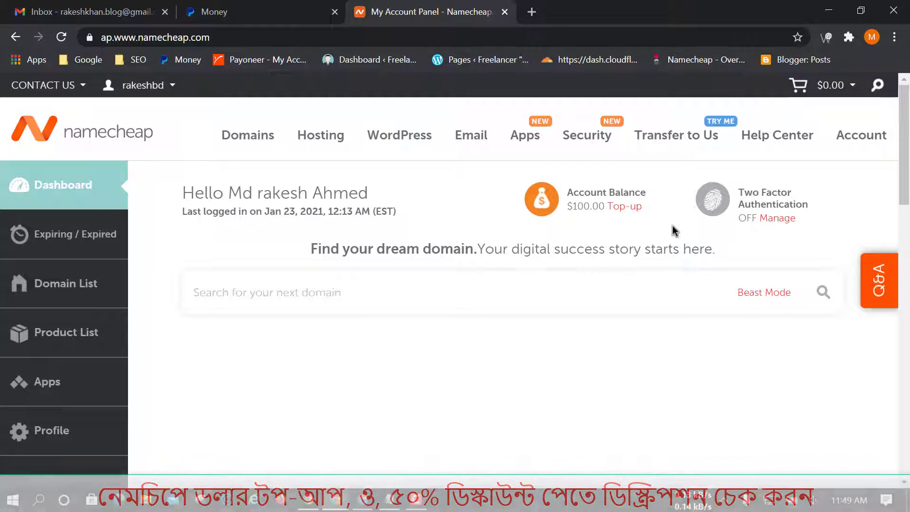
# Start a Card Payment top-up with an amount of 10 and proceed to card details.
pyautogui.click(630, 208)
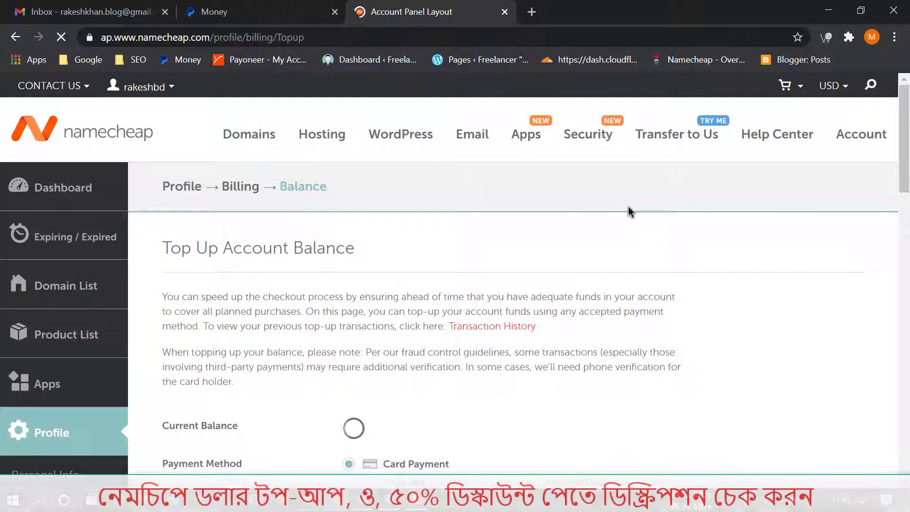
pyautogui.scroll(-3, 643, 313)
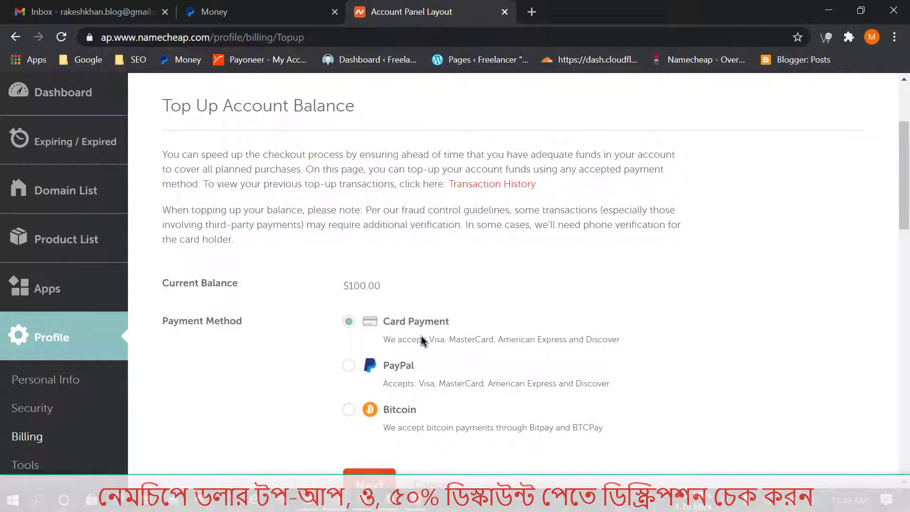
pyautogui.moveTo(328, 303); pyautogui.dragTo(636, 347)
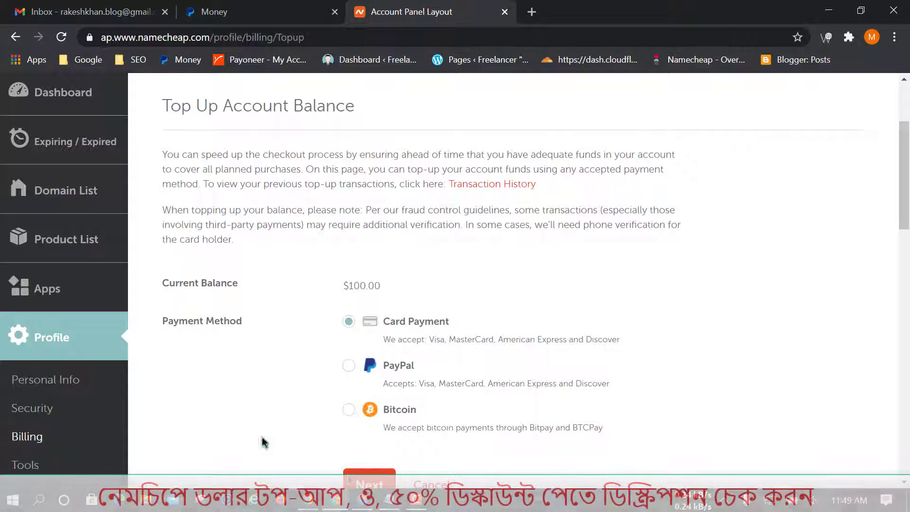
pyautogui.scroll(-2, 336, 365)
pyautogui.click(361, 410)
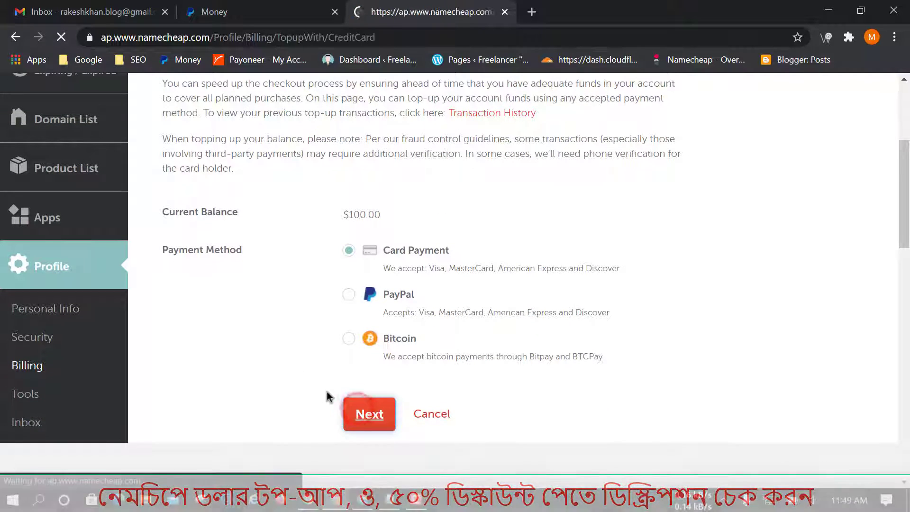
pyautogui.scroll(-2, 459, 385)
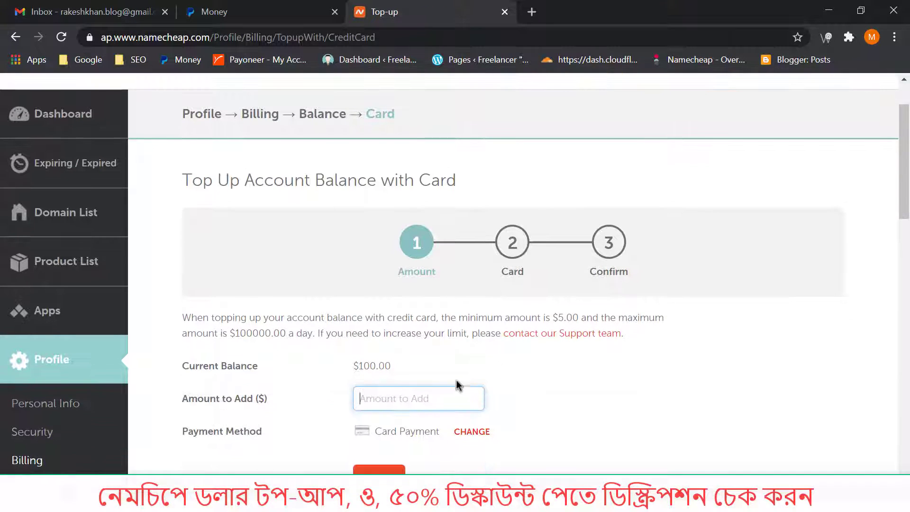
pyautogui.click(401, 402)
pyautogui.write('1')
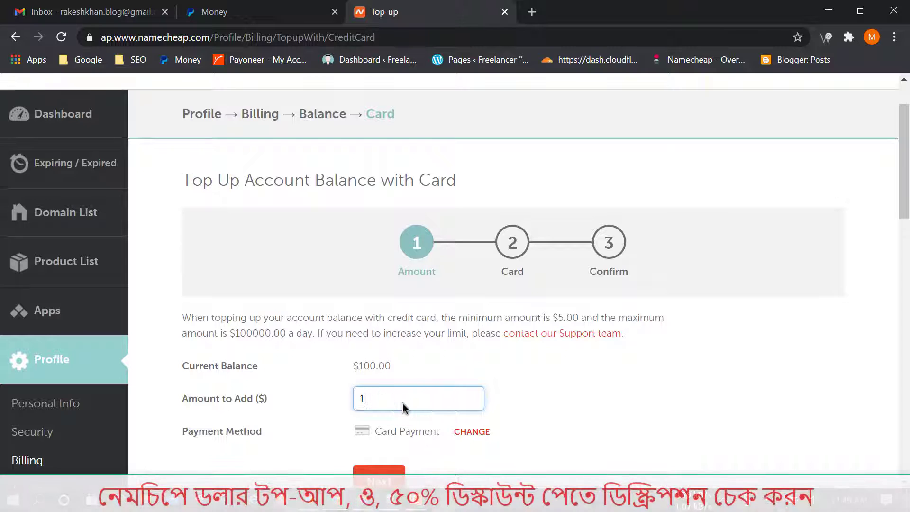
pyautogui.write('0.50')
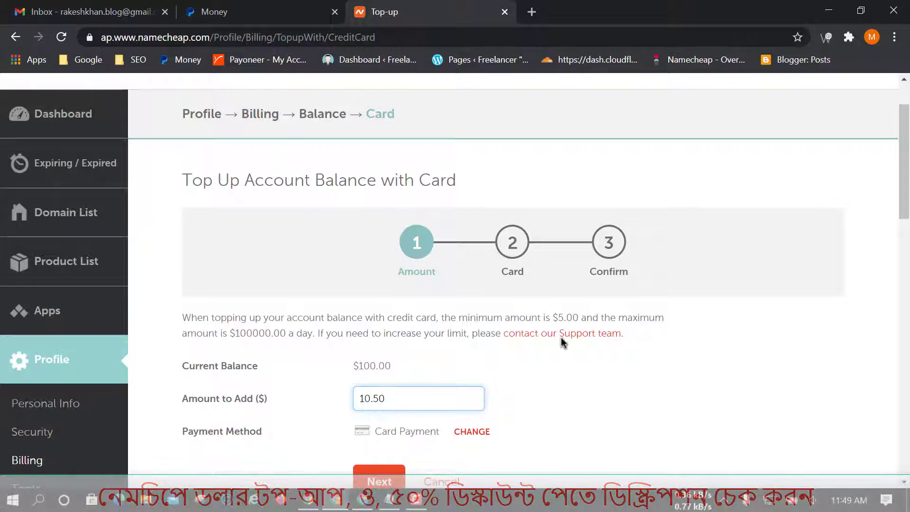
pyautogui.scroll(-3, 672, 342)
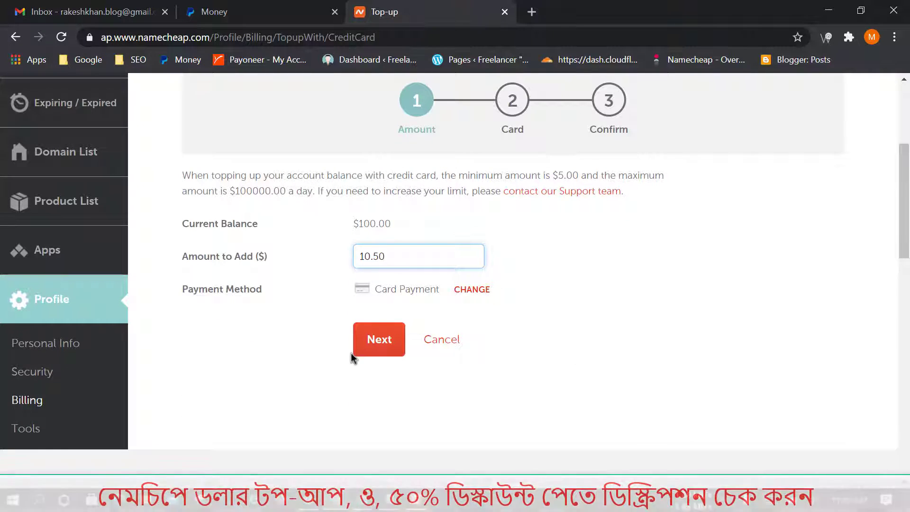
pyautogui.click(384, 335)
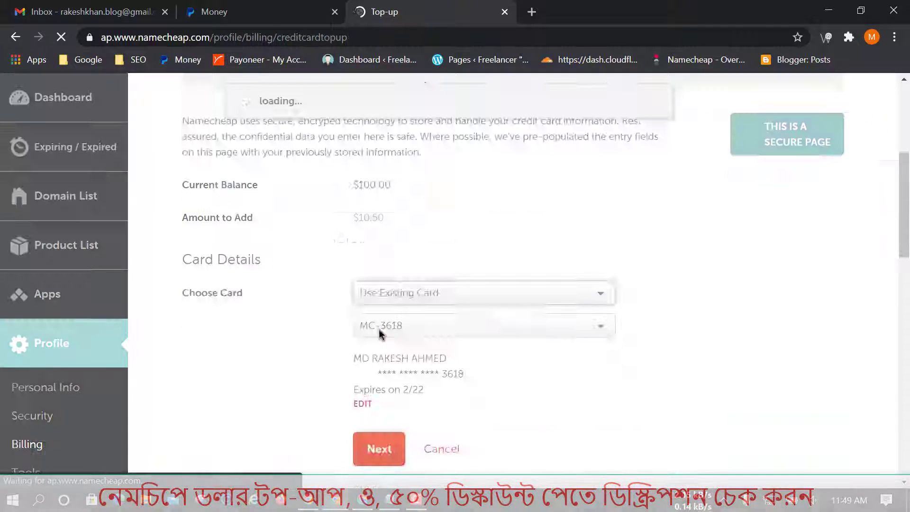
# Add a new card with the cardholder's name, card number and billing details, then submit.
pyautogui.scroll(-5, 550, 332)
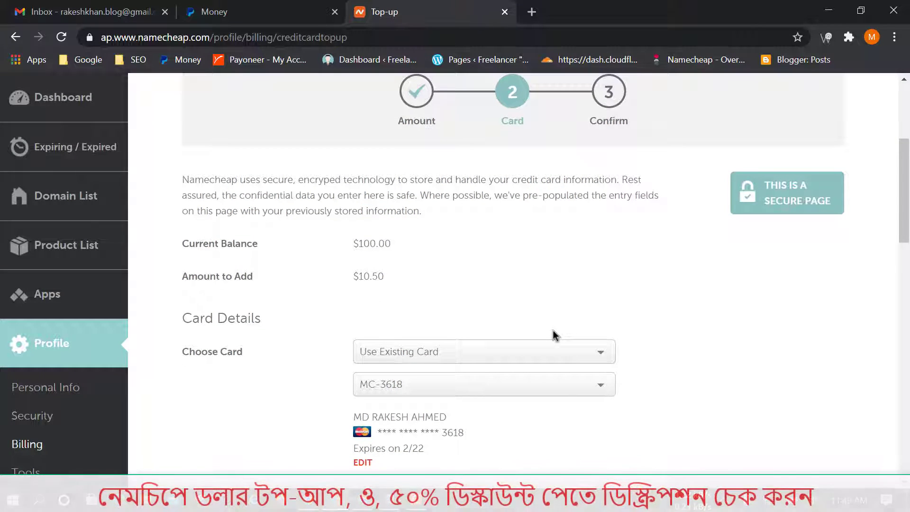
pyautogui.click(444, 353)
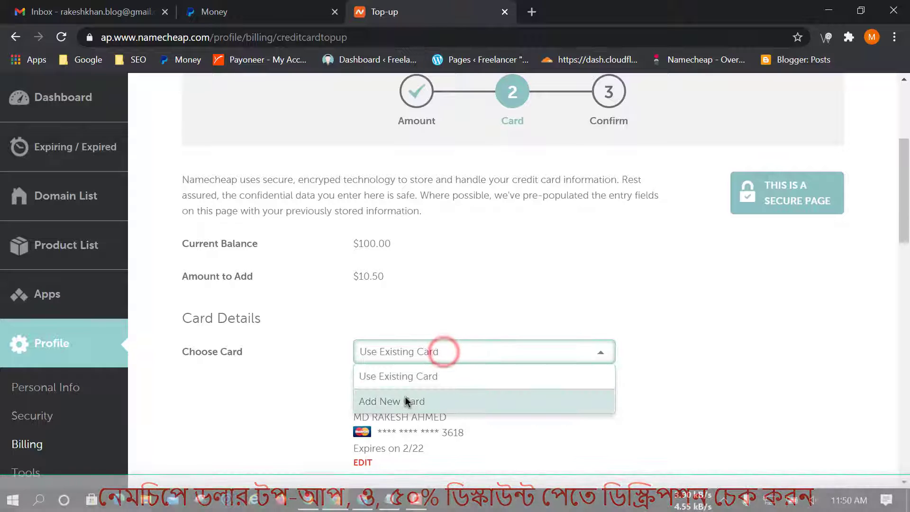
pyautogui.click(405, 400)
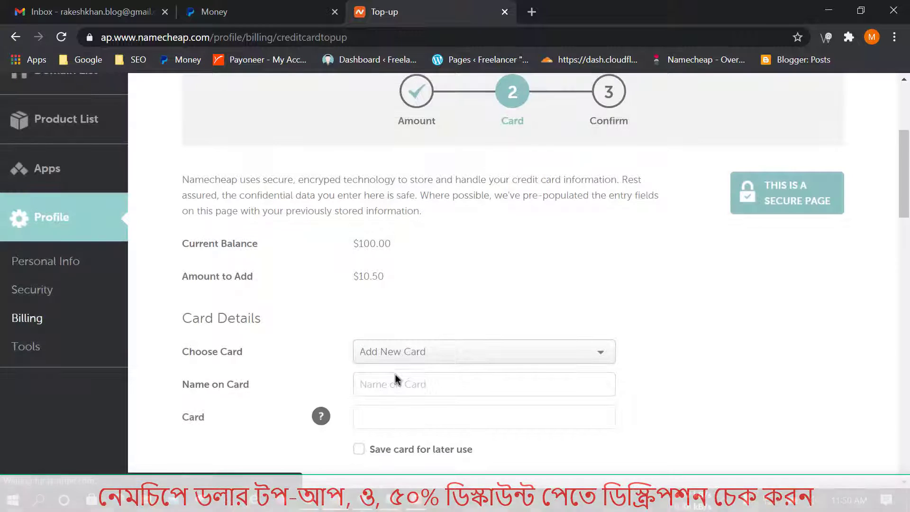
pyautogui.scroll(-2, 405, 331)
pyautogui.click(404, 325)
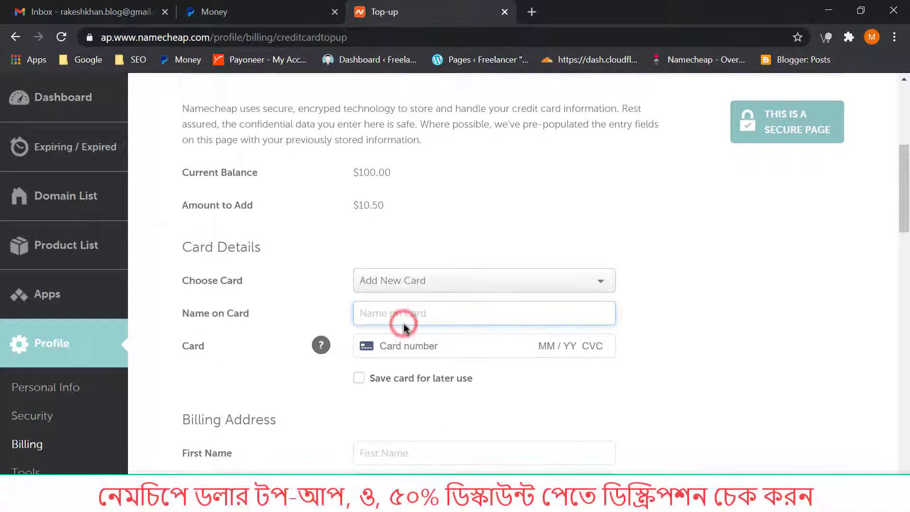
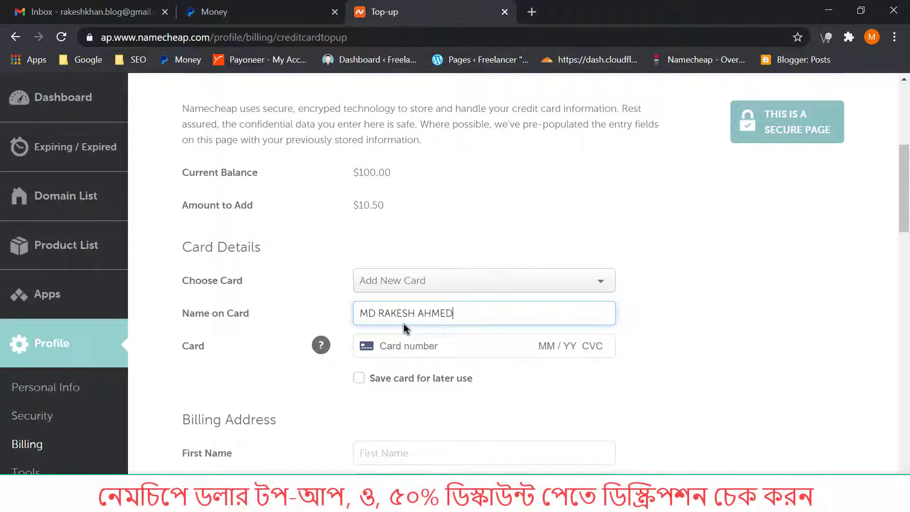
pyautogui.click(414, 347)
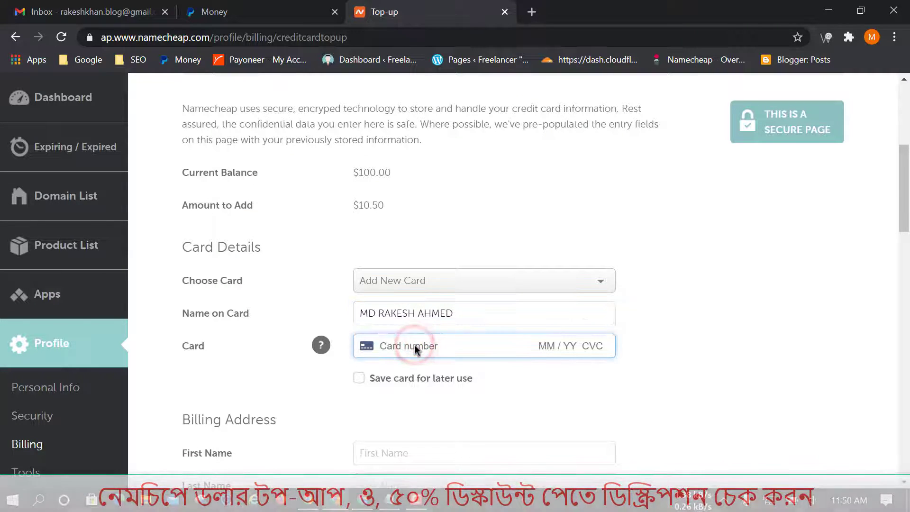
pyautogui.write('5')
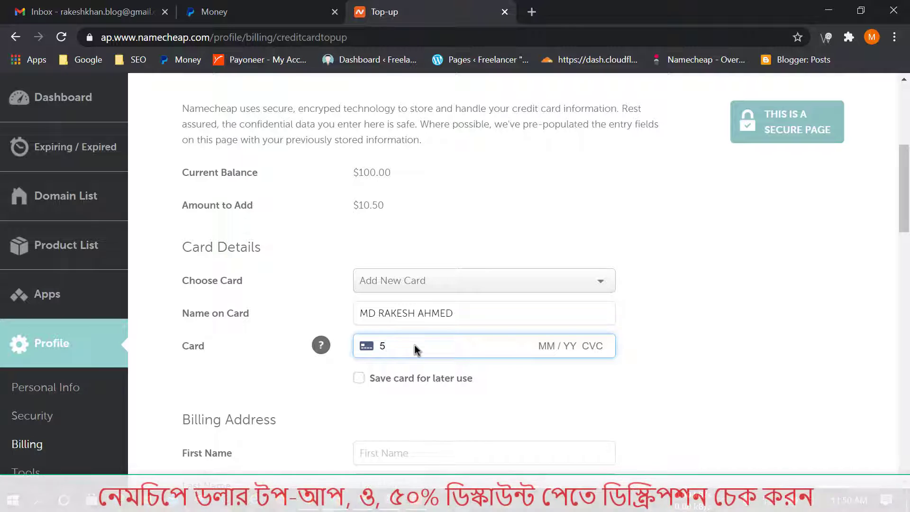
pyautogui.write('22')
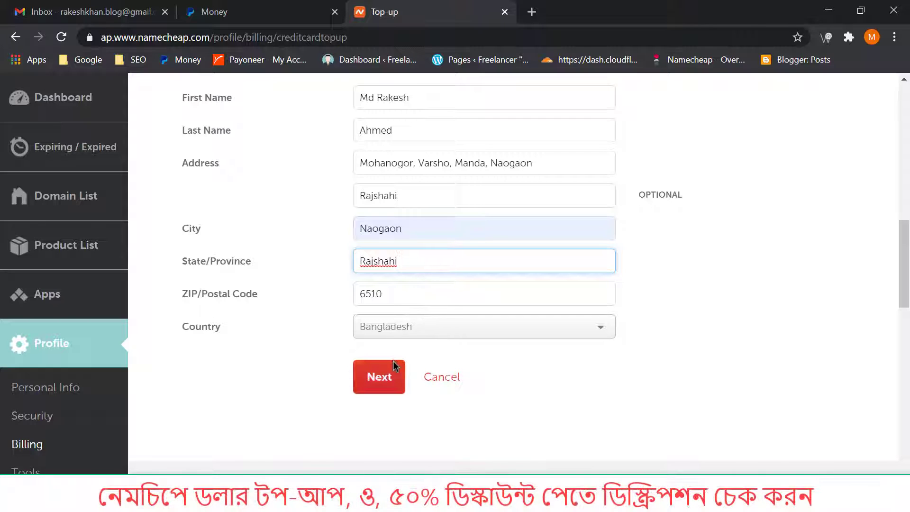
pyautogui.click(380, 388)
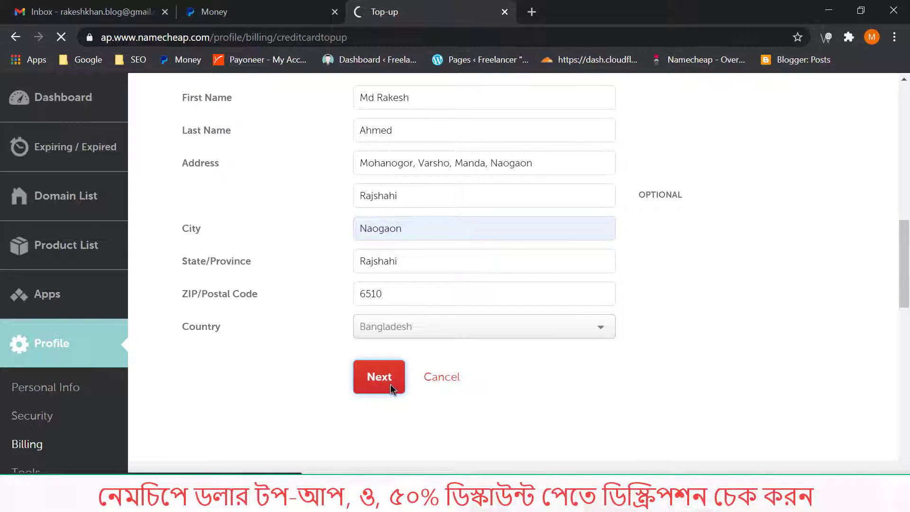
# Approve the $10.50 card charge with Charge and Proceed.
pyautogui.scroll(-3, 611, 372)
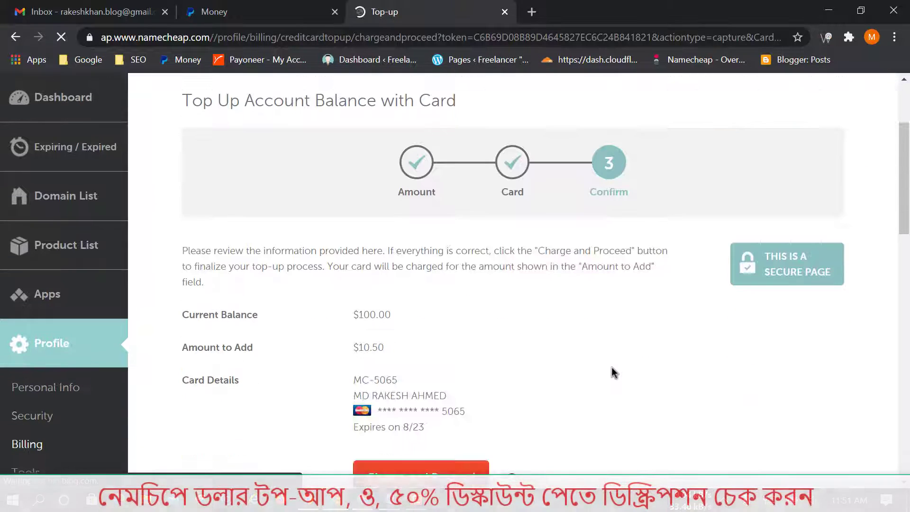
pyautogui.scroll(-3, 612, 372)
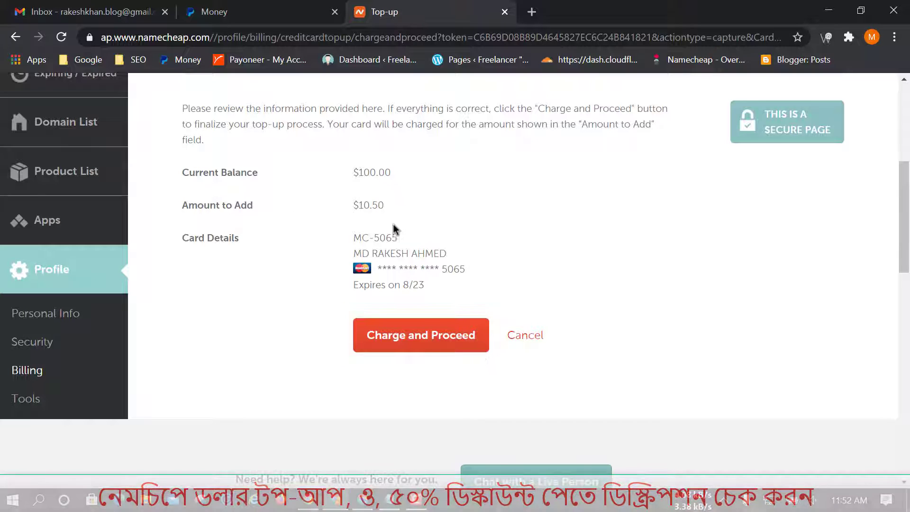
pyautogui.click(421, 341)
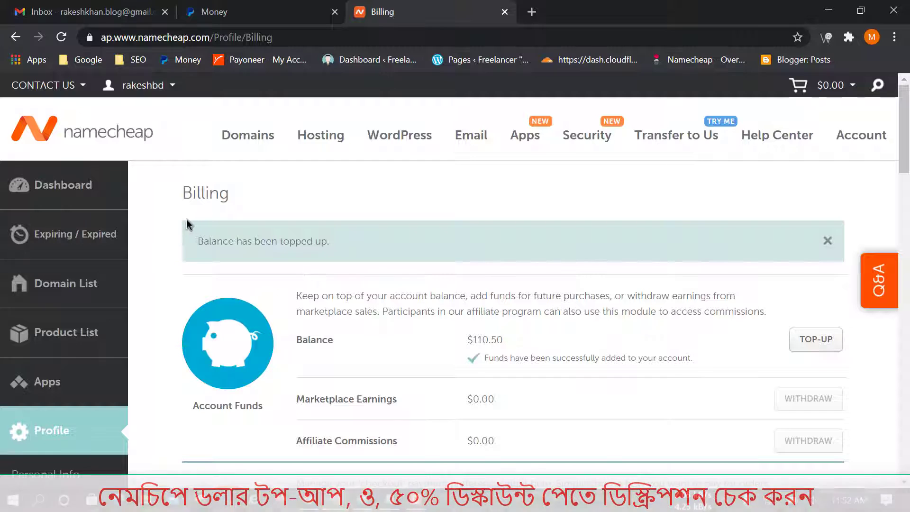
# Highlight the 'Balance has been topped up' message and the new $110.50 balance.
pyautogui.moveTo(184, 215)
pyautogui.mouseDown()
pyautogui.moveTo(474, 292)
pyautogui.moveTo(774, 287)
pyautogui.moveTo(847, 261)
pyautogui.mouseUp()
pyautogui.moveTo(449, 325)
pyautogui.mouseDown()
pyautogui.moveTo(483, 361)
pyautogui.moveTo(714, 366)
pyautogui.mouseUp()
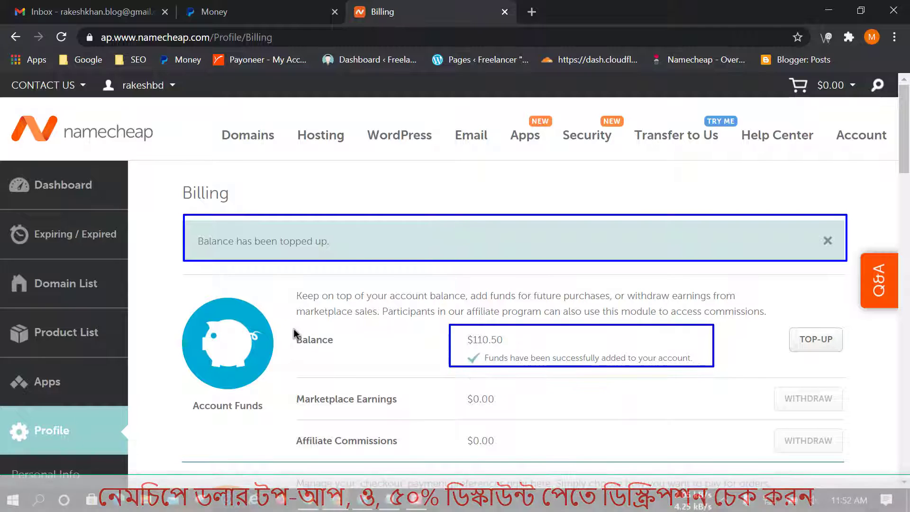
pyautogui.moveTo(287, 330)
pyautogui.mouseDown()
pyautogui.moveTo(359, 358)
pyautogui.moveTo(353, 352)
pyautogui.mouseUp()
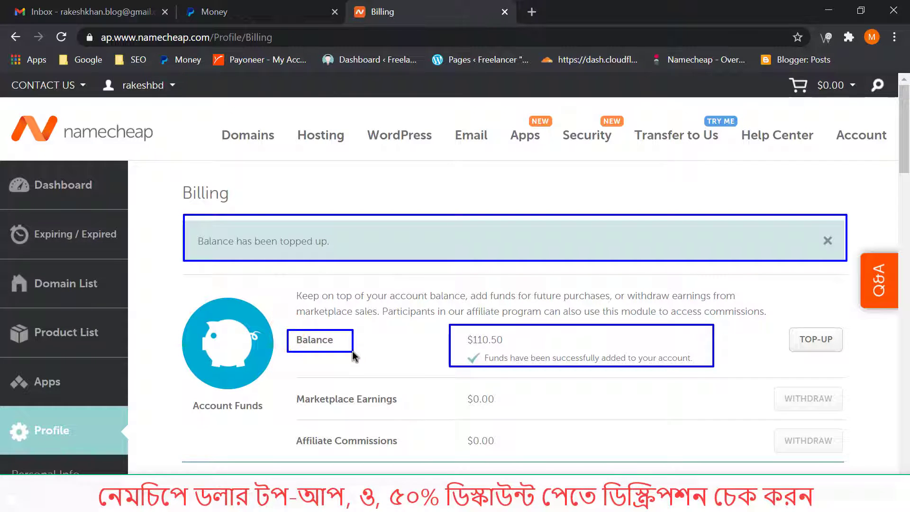
pyautogui.press('Escape')
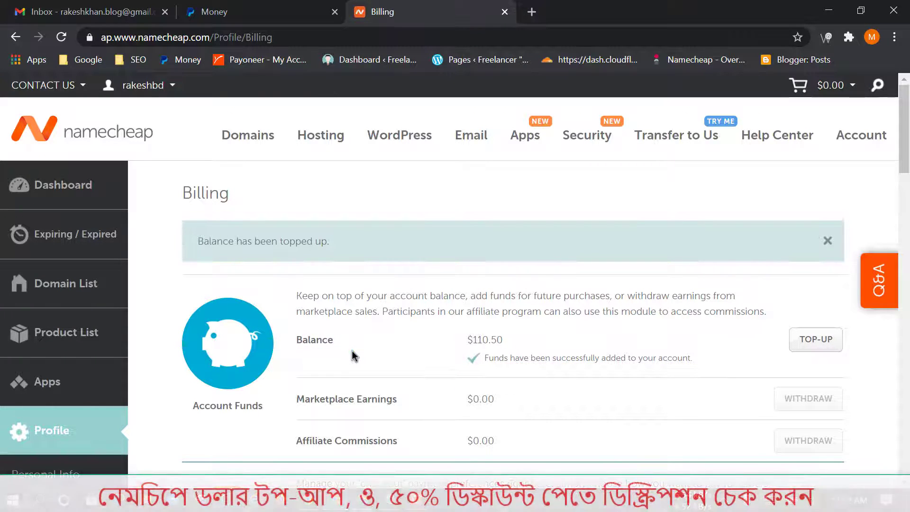
# Switch to the Dashboard and highlight its $110.50 account balance.
pyautogui.click(61, 191)
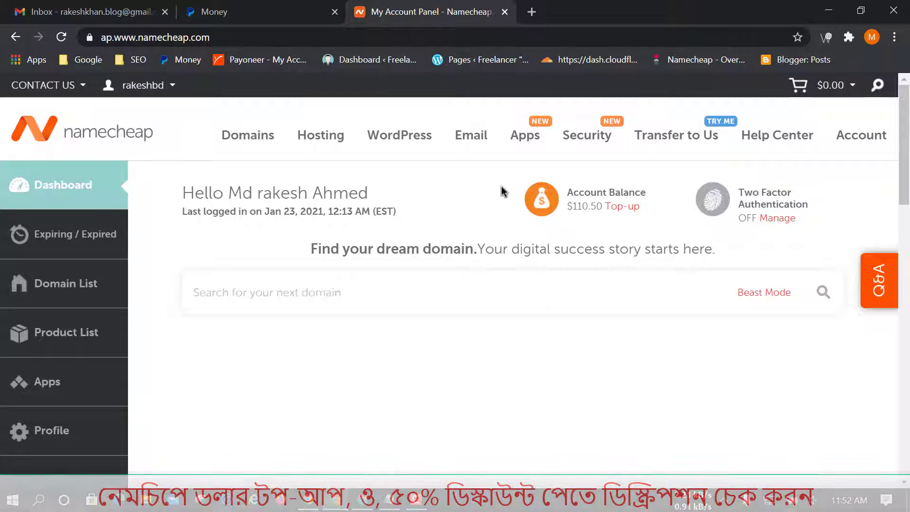
pyautogui.moveTo(509, 159); pyautogui.dragTo(652, 223)
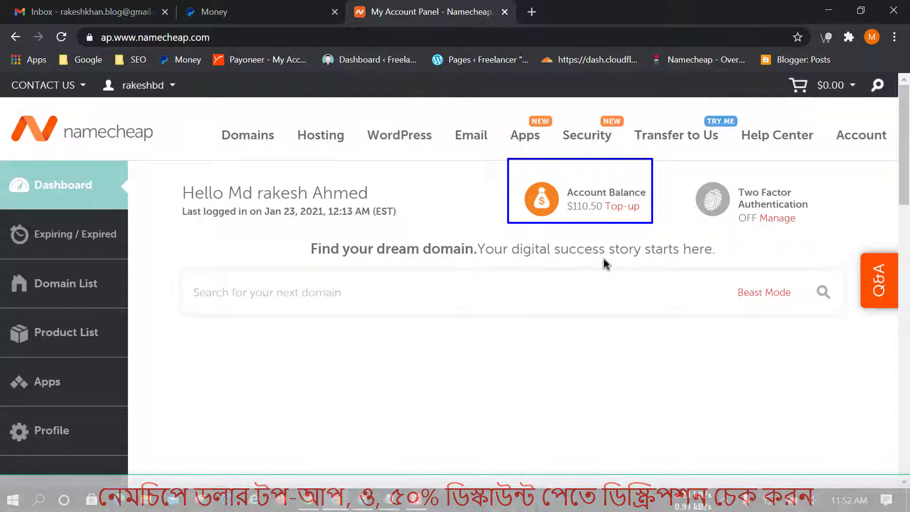
pyautogui.press('Escape')
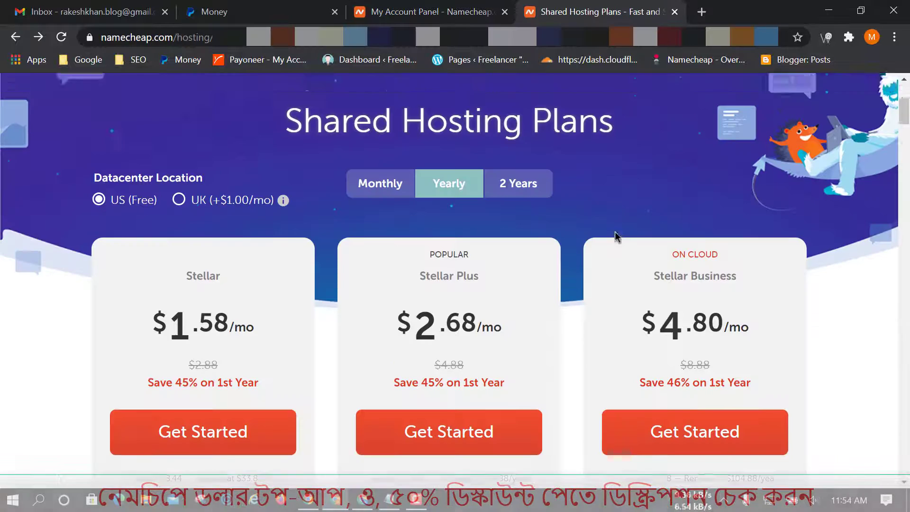
# Scroll to the plan cards and mark Stellar's storage, 3 Websites and domain features.
pyautogui.scroll(-1, 616, 237)
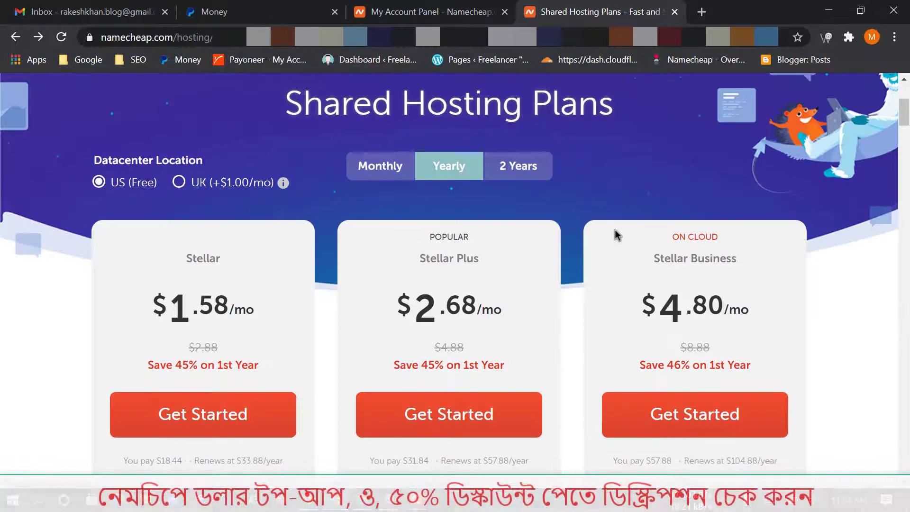
pyautogui.scroll(-2, 511, 304)
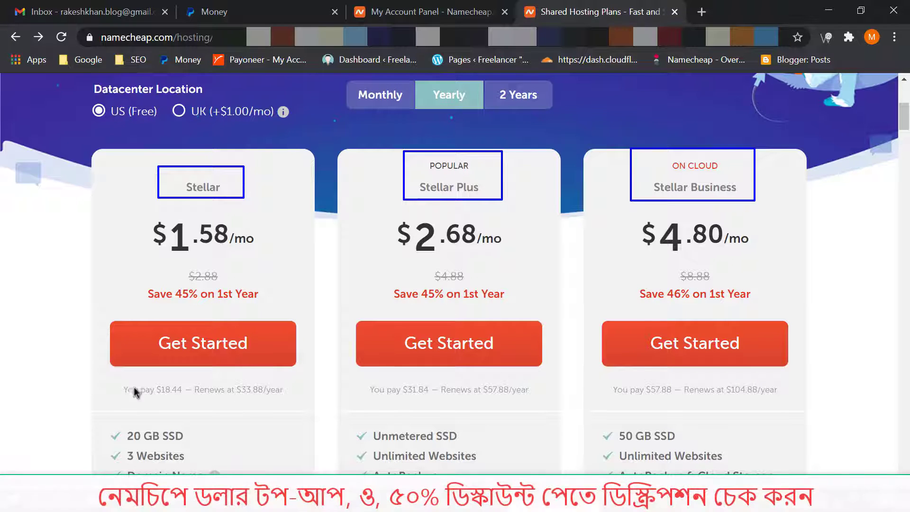
pyautogui.click(101, 425)
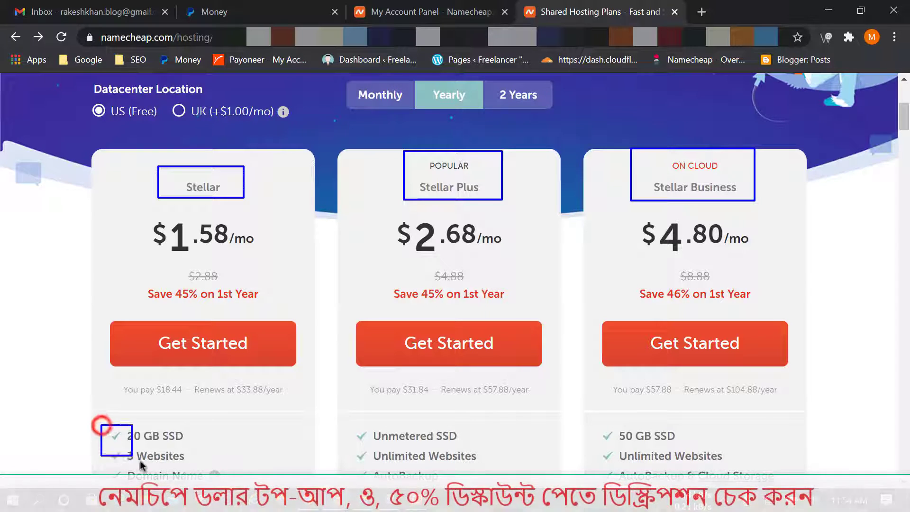
pyautogui.moveTo(206, 474); pyautogui.dragTo(224, 485)
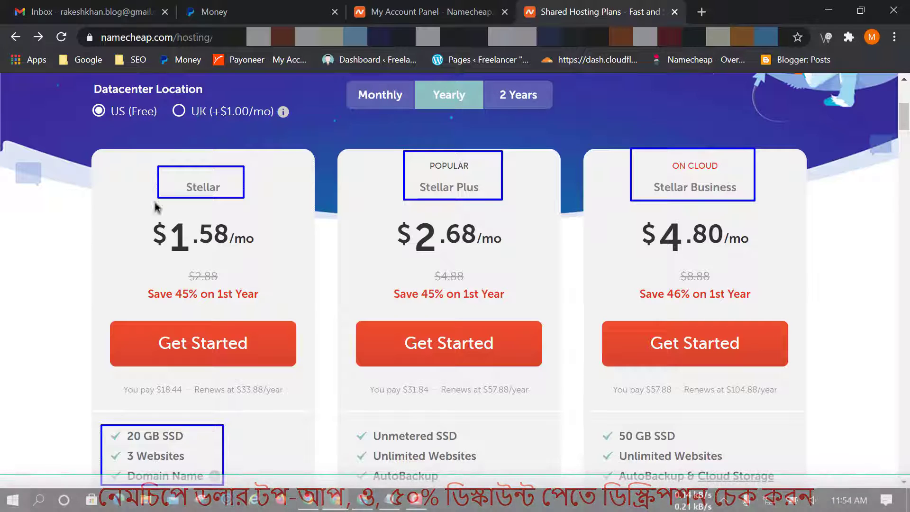
pyautogui.moveTo(106, 448); pyautogui.dragTo(196, 467)
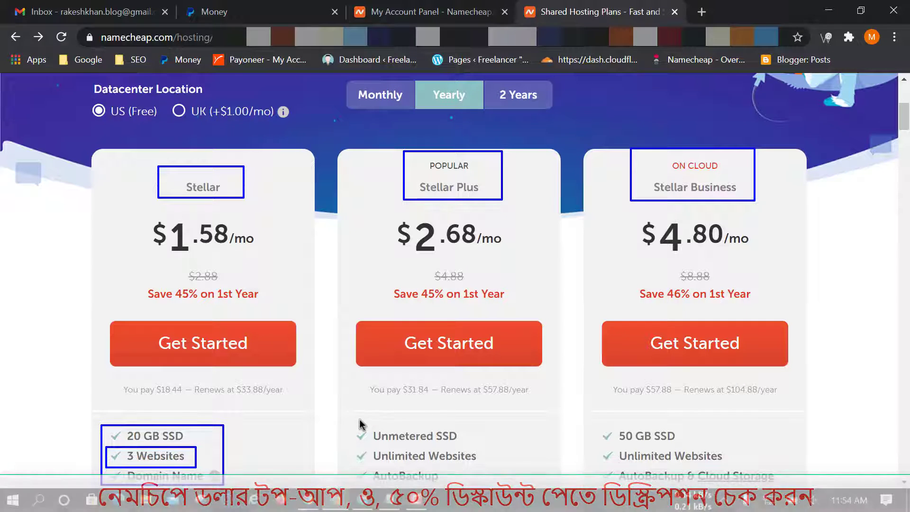
# Mark Stellar Plus's Unmetered SSD and Unlimited Websites, and Stellar Business's ON CLOUD features.
pyautogui.moveTo(350, 418)
pyautogui.mouseDown()
pyautogui.moveTo(457, 451)
pyautogui.moveTo(472, 473)
pyautogui.moveTo(492, 475)
pyautogui.mouseUp()
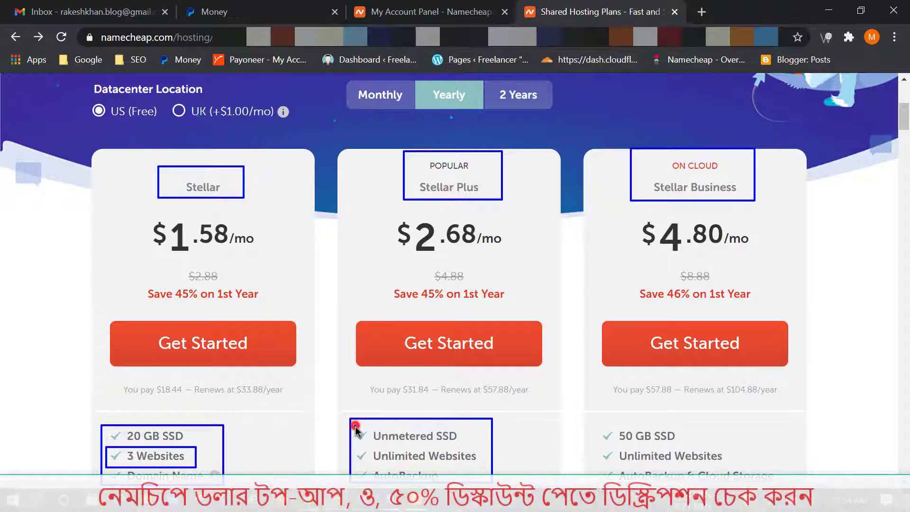
pyautogui.moveTo(355, 425)
pyautogui.mouseDown()
pyautogui.moveTo(459, 443)
pyautogui.moveTo(488, 470)
pyautogui.mouseUp()
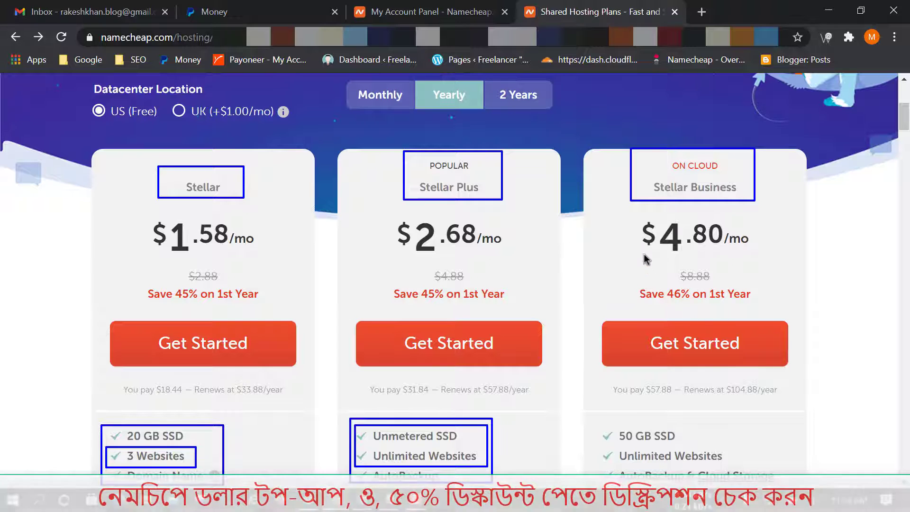
pyautogui.moveTo(667, 152); pyautogui.dragTo(727, 175)
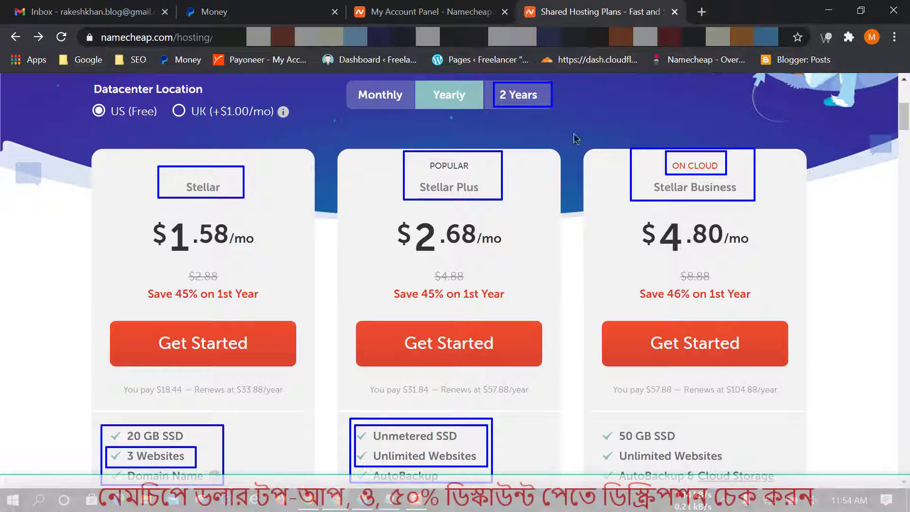
pyautogui.moveTo(596, 428); pyautogui.dragTo(785, 486)
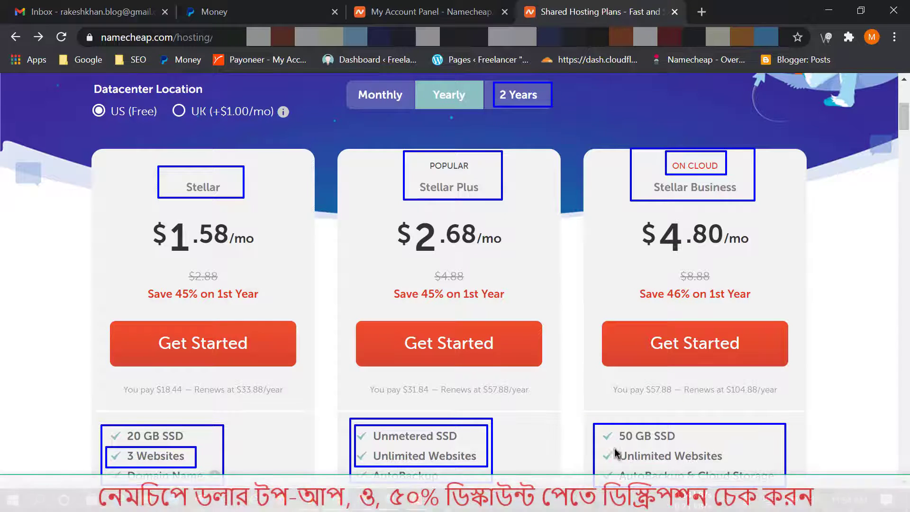
pyautogui.moveTo(597, 445); pyautogui.dragTo(732, 466)
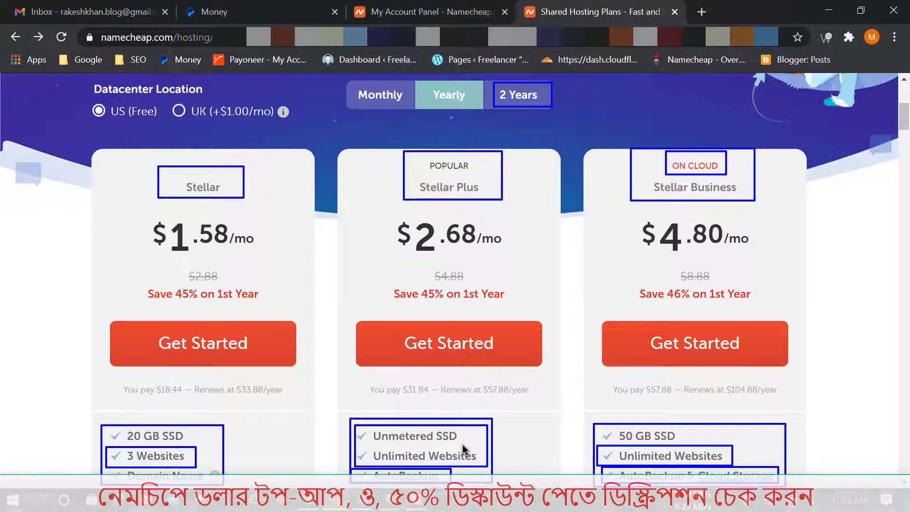
# Compare monthly, yearly and 2-year prices, keeping 2-year billing and marking the totals.
pyautogui.click(526, 97)
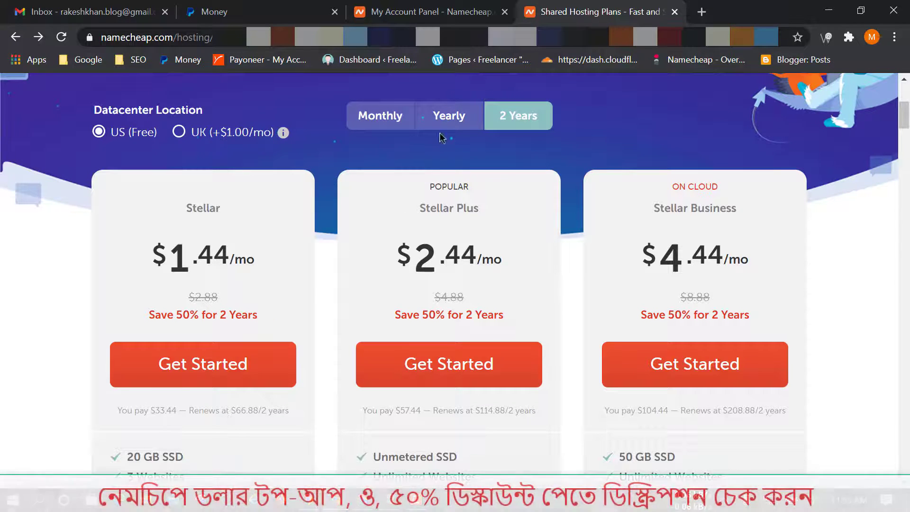
pyautogui.click(453, 117)
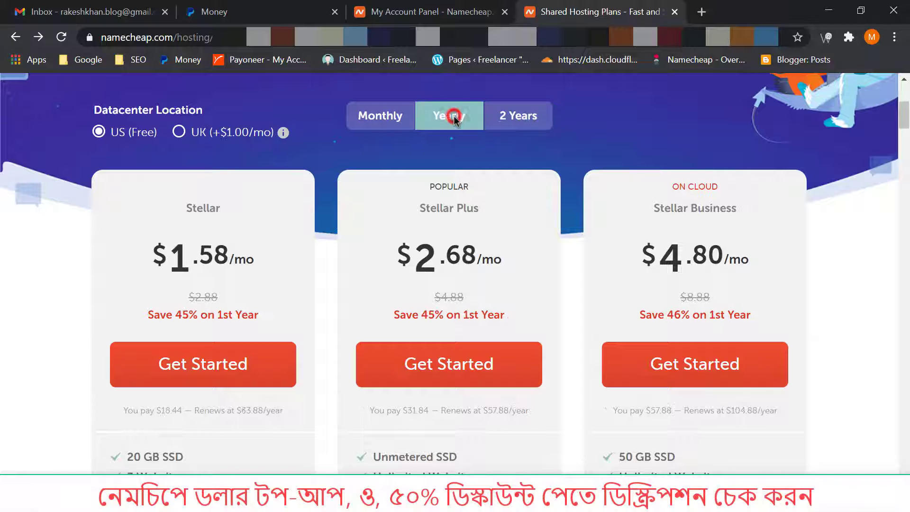
pyautogui.click(386, 122)
pyautogui.click(510, 114)
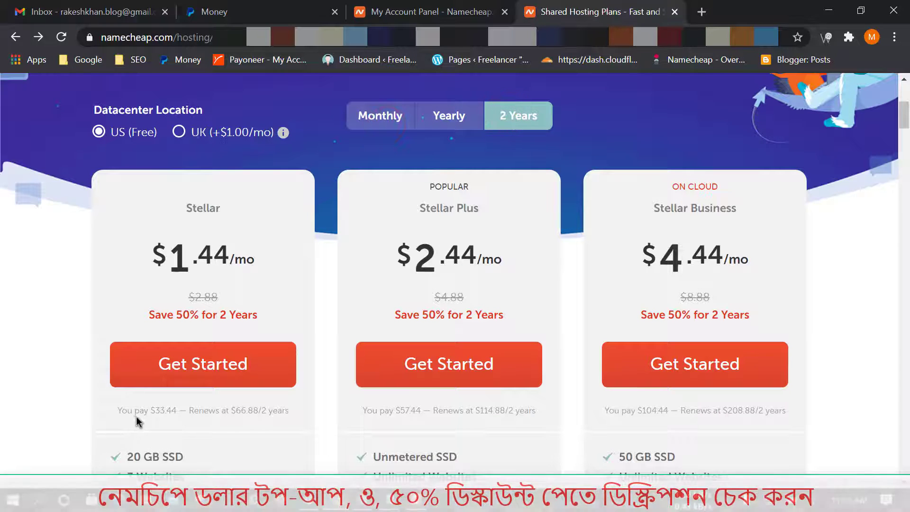
pyautogui.moveTo(112, 399); pyautogui.dragTo(152, 415)
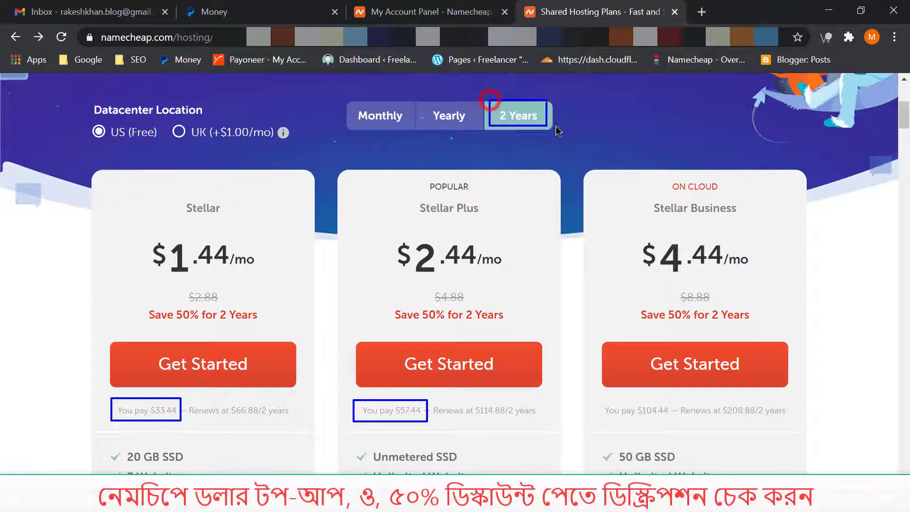
pyautogui.moveTo(637, 417); pyautogui.dragTo(679, 426)
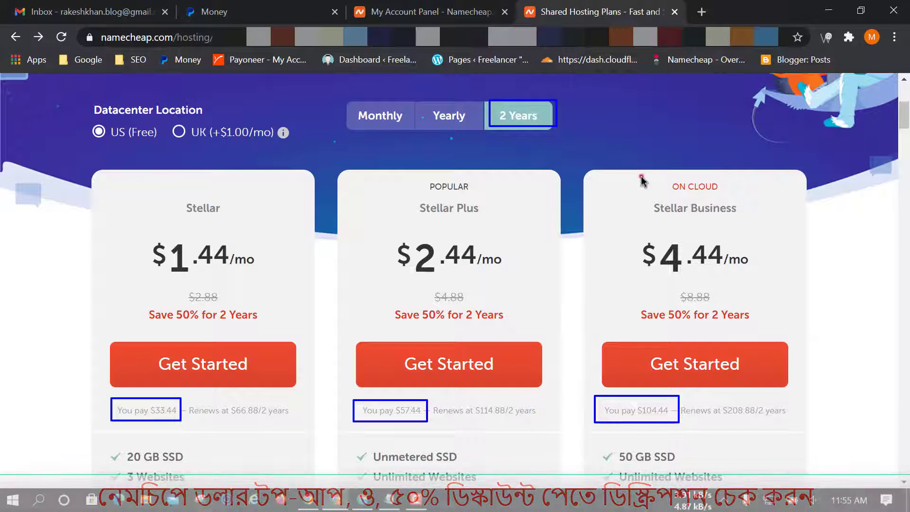
pyautogui.moveTo(748, 223); pyautogui.dragTo(750, 224)
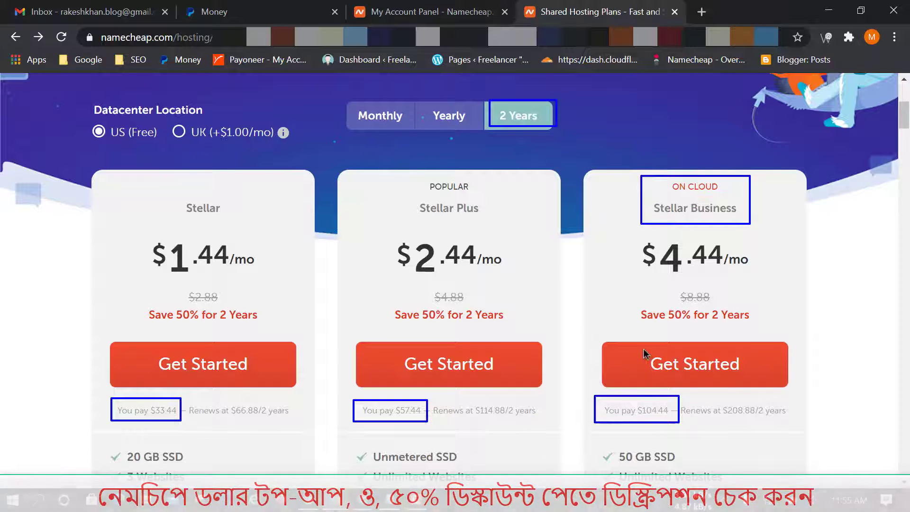
# Order Stellar Business with a newly purchased domain, connecting rakeshbd.com to it.
pyautogui.click(702, 360)
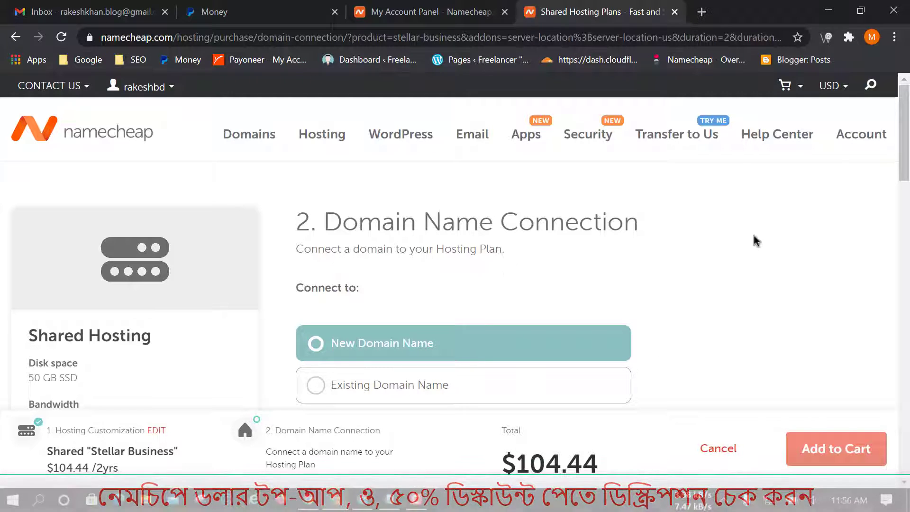
pyautogui.scroll(-2, 757, 241)
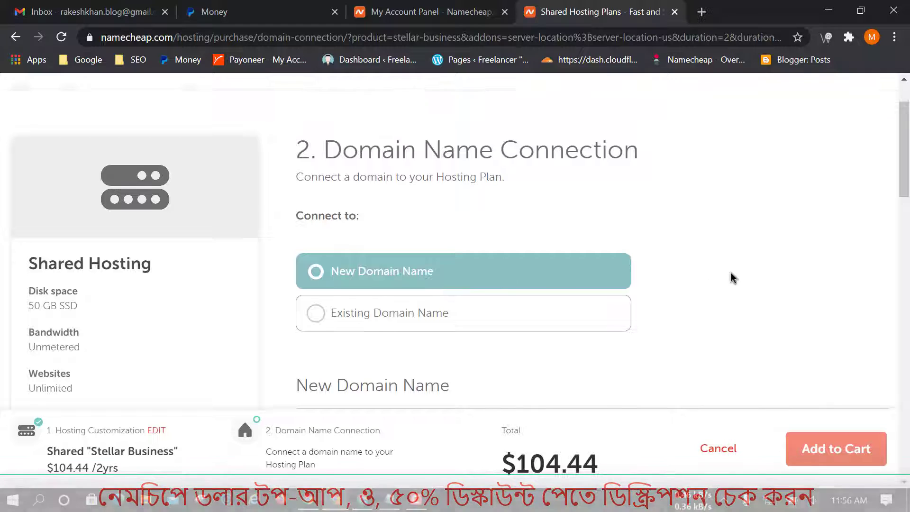
pyautogui.scroll(-4, 730, 278)
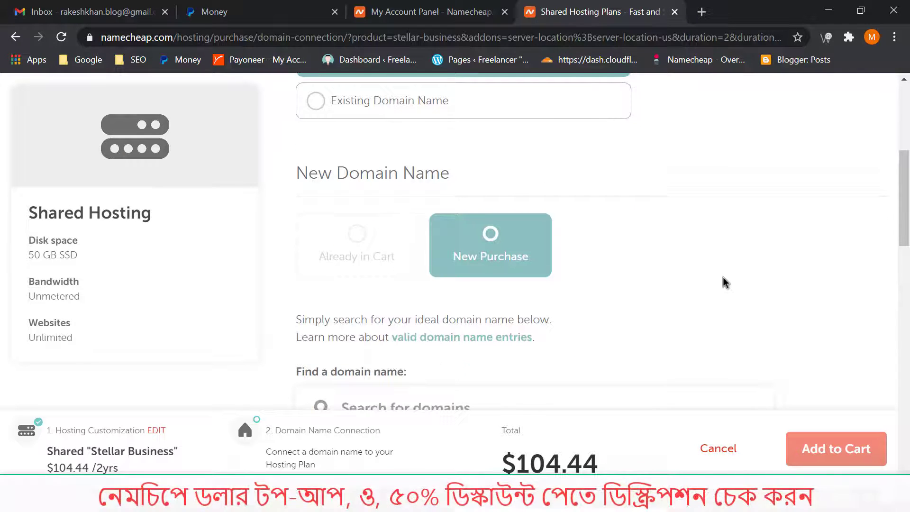
pyautogui.scroll(-4, 725, 282)
pyautogui.scroll(3, 483, 199)
pyautogui.click(487, 209)
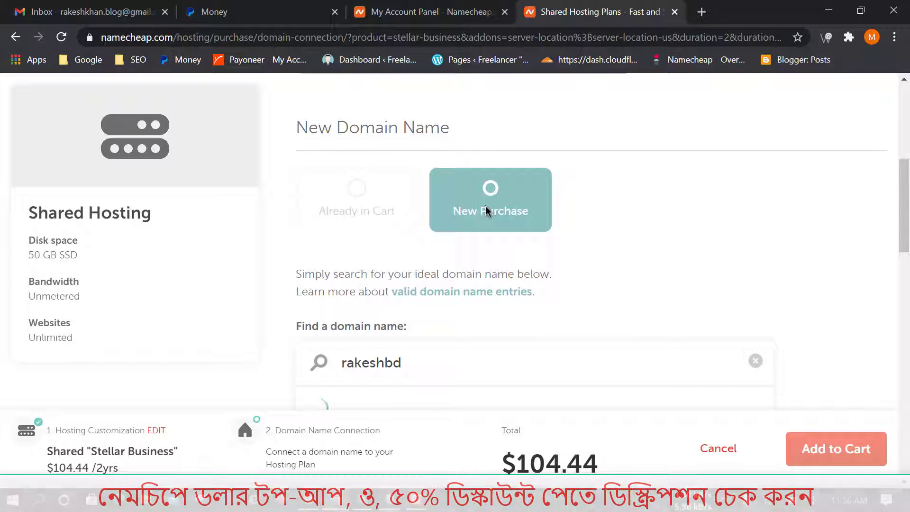
pyautogui.scroll(-5, 844, 260)
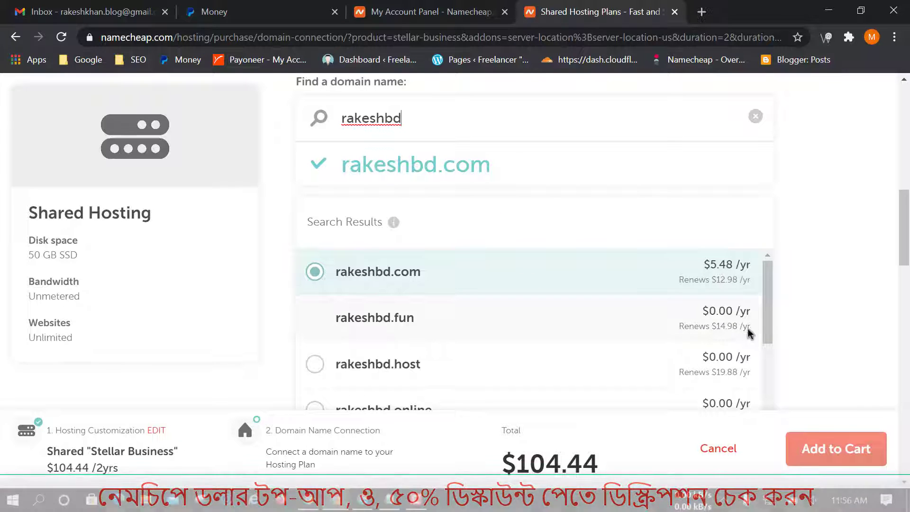
pyautogui.scroll(-2, 865, 299)
pyautogui.scroll(-1, 868, 294)
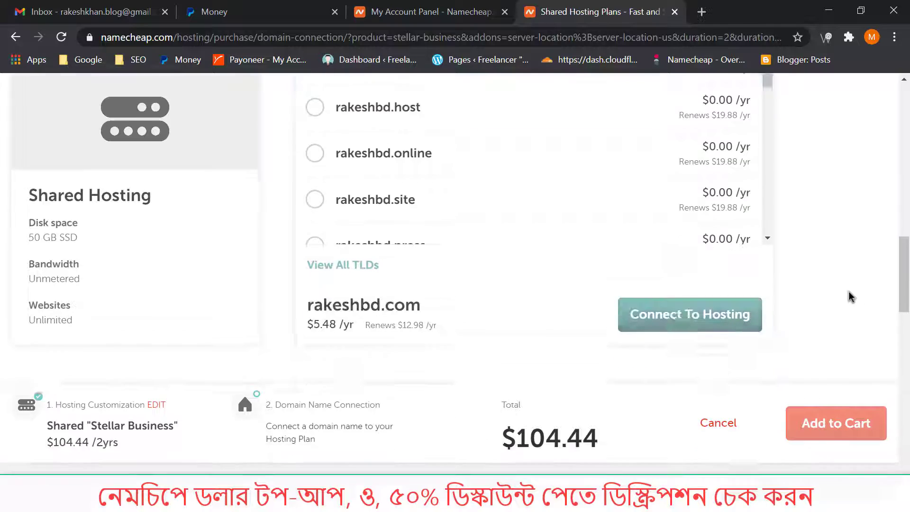
pyautogui.click(681, 290)
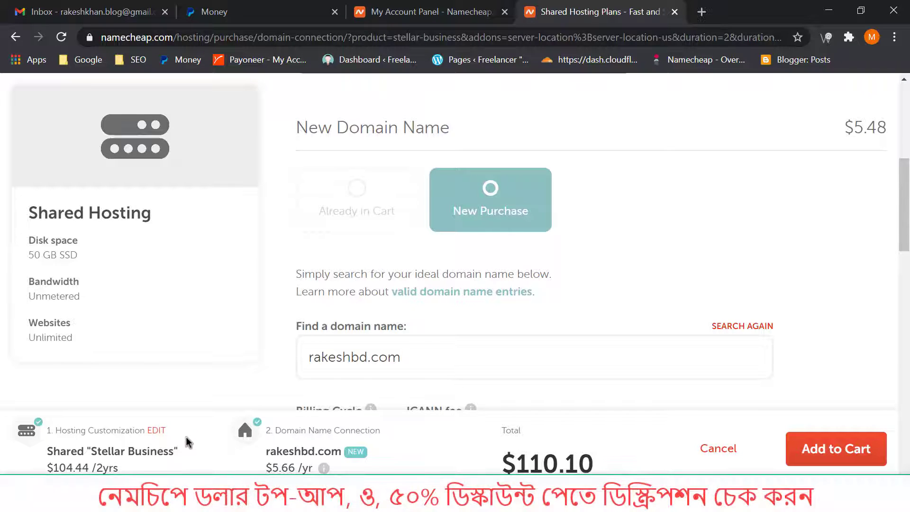
# Review the $110.10 hosting-plus-domain summary and add both to the cart.
pyautogui.click(11, 419)
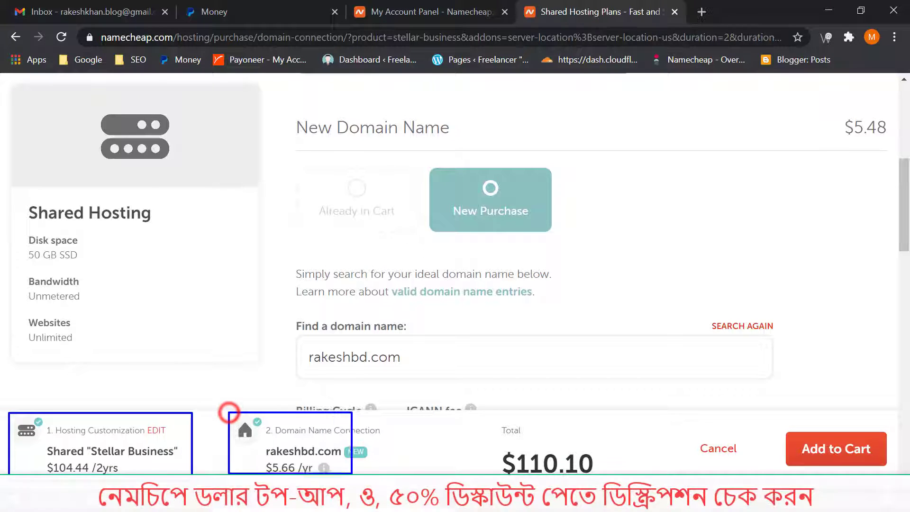
pyautogui.moveTo(351, 473); pyautogui.dragTo(389, 481)
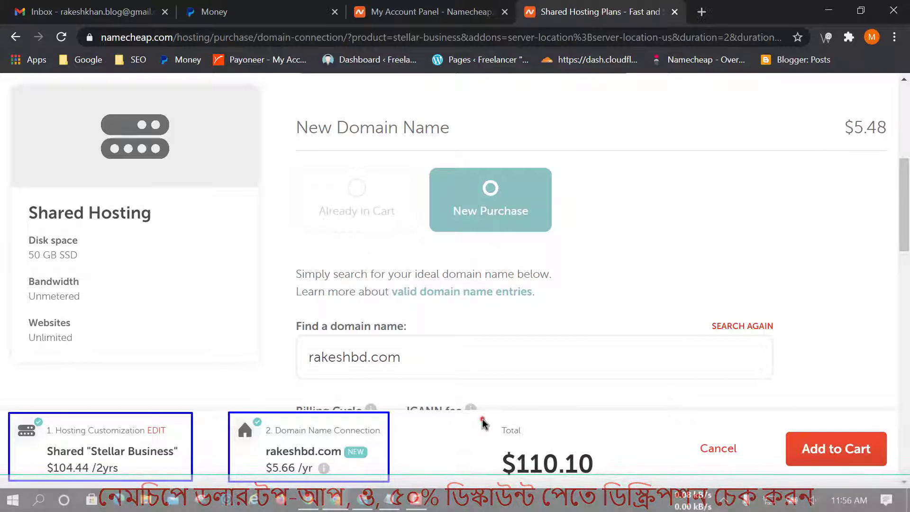
pyautogui.moveTo(482, 419); pyautogui.dragTo(607, 481)
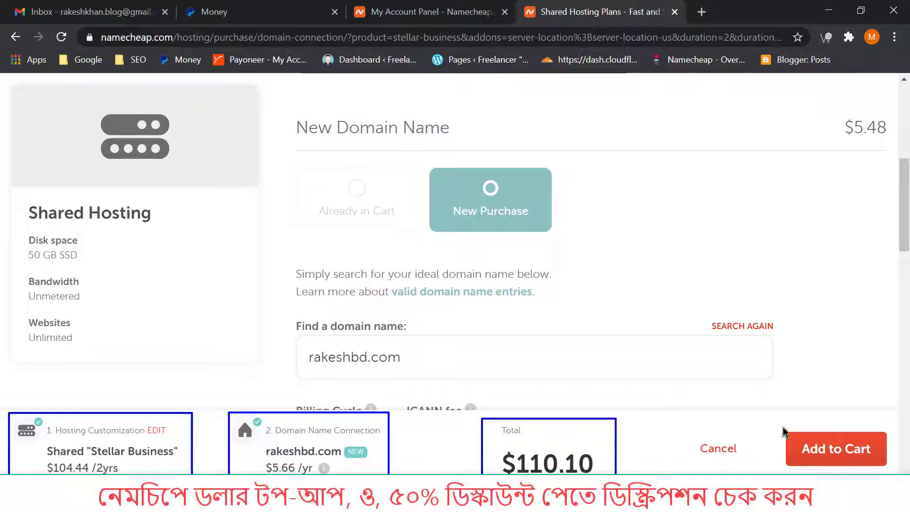
pyautogui.moveTo(775, 425); pyautogui.dragTo(892, 472)
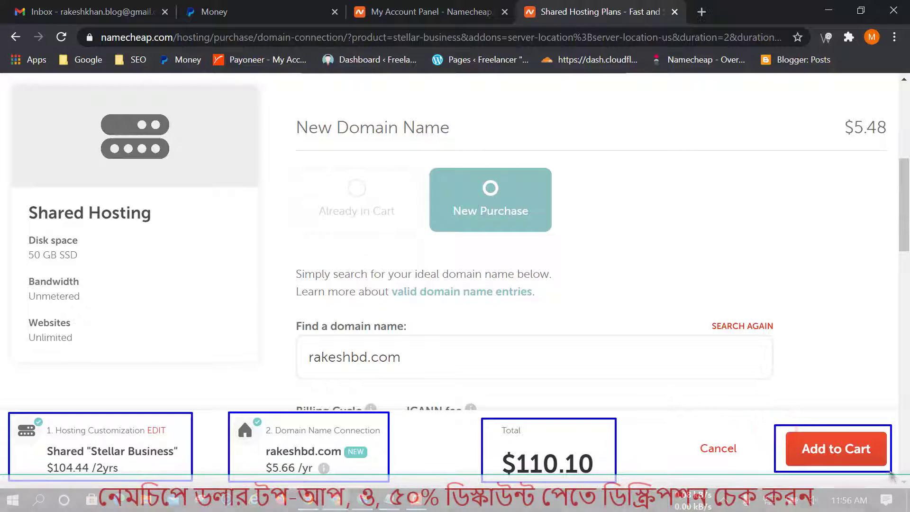
pyautogui.press('Escape')
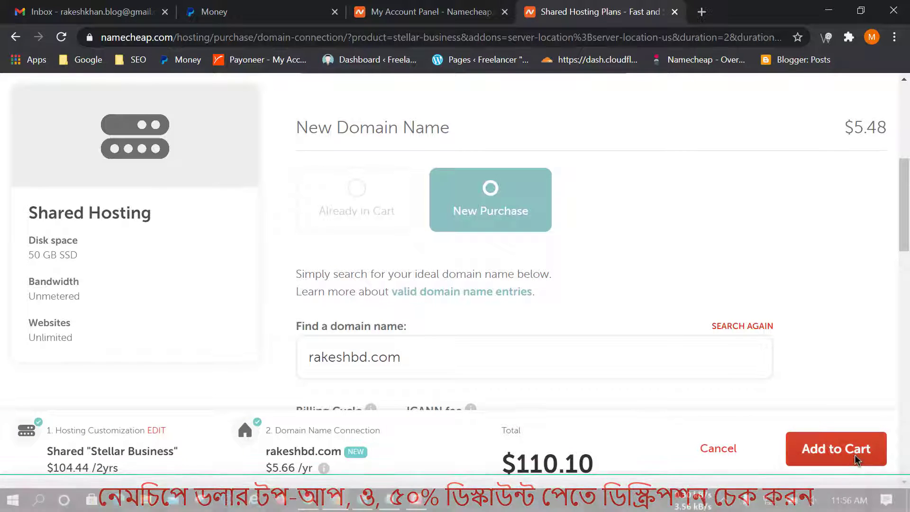
pyautogui.click(855, 454)
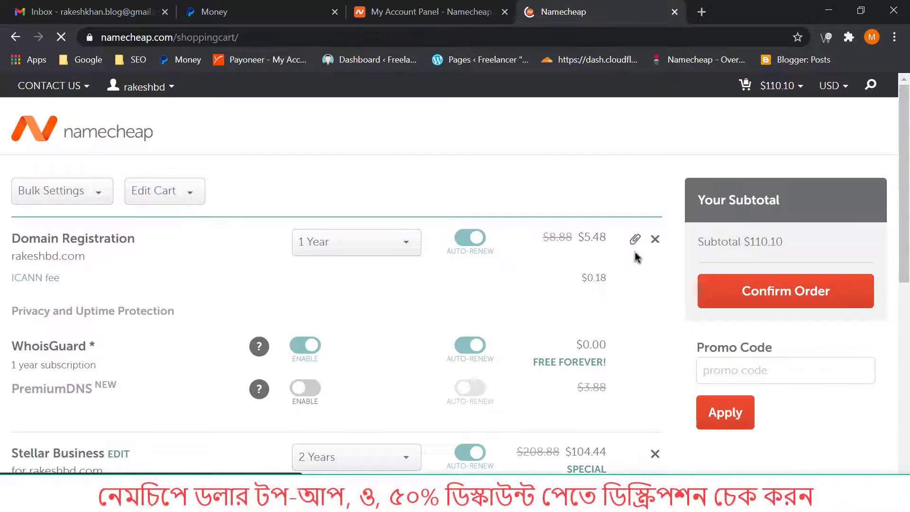
# Review the $110.10 cart subtotal and confirm the order to reach checkout billing.
pyautogui.moveTo(687, 184); pyautogui.dragTo(795, 222)
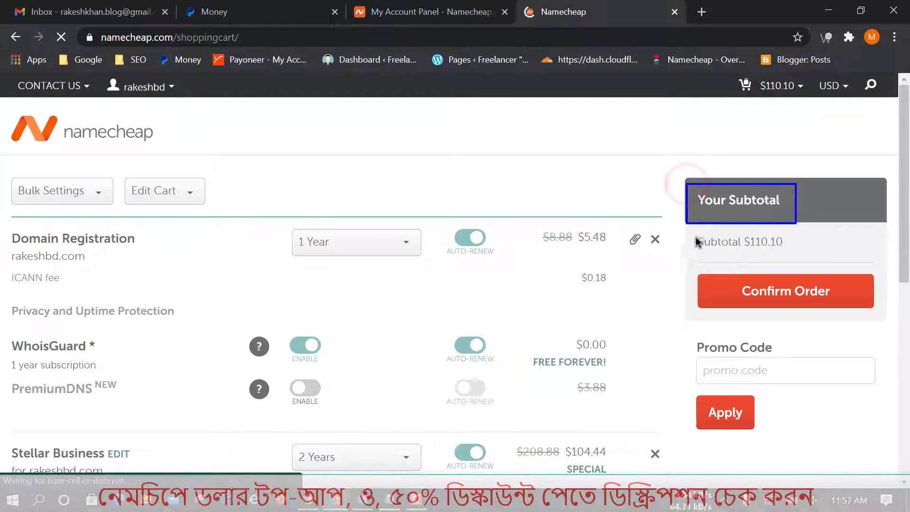
pyautogui.moveTo(691, 230); pyautogui.dragTo(790, 258)
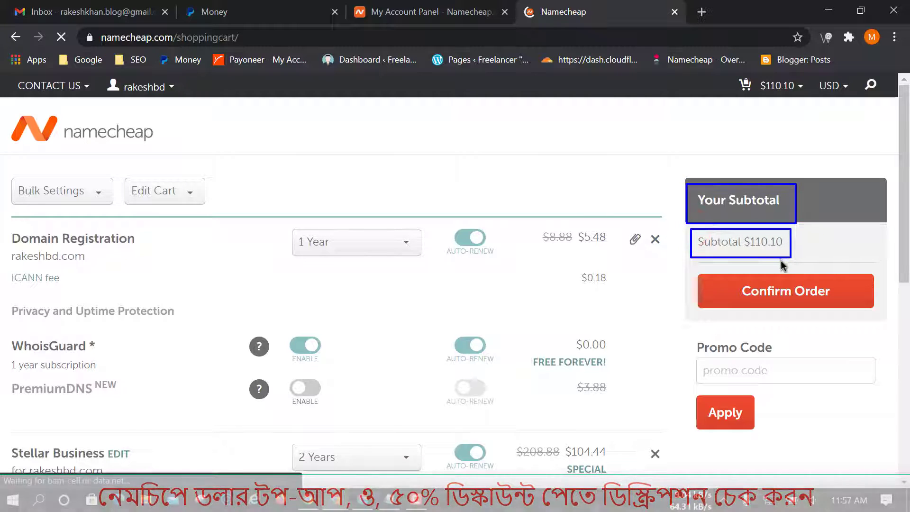
pyautogui.click(793, 295)
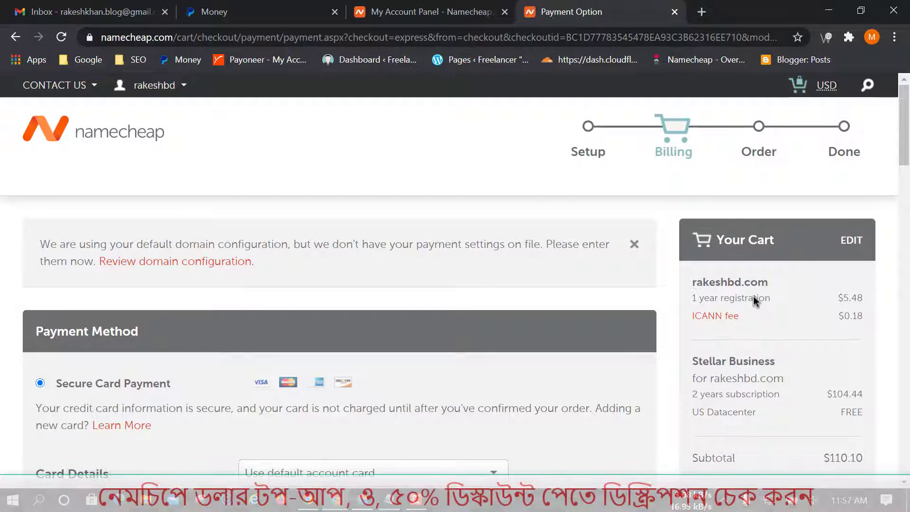
# Close the extra checkout tab and choose account funds as the payment method.
pyautogui.hotkey('ctrl', 'w')
pyautogui.scroll(-3, 410, 309)
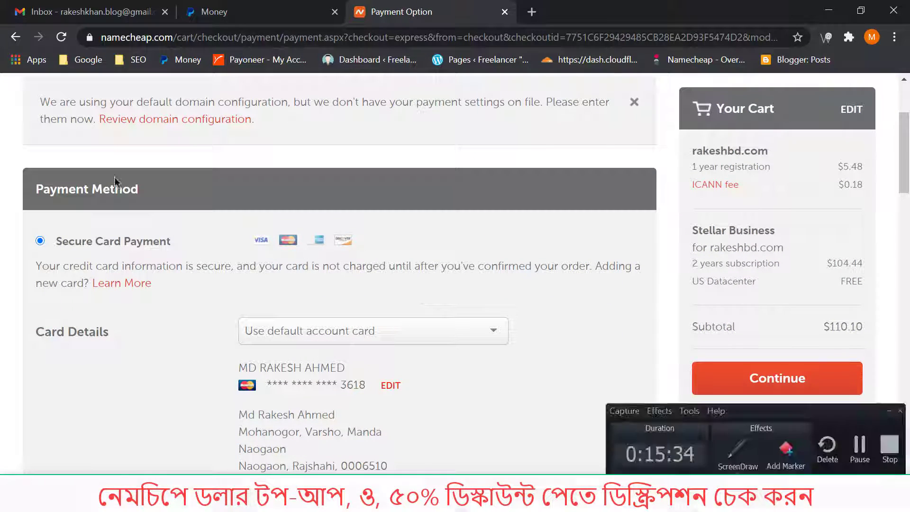
pyautogui.moveTo(26, 179); pyautogui.dragTo(164, 204)
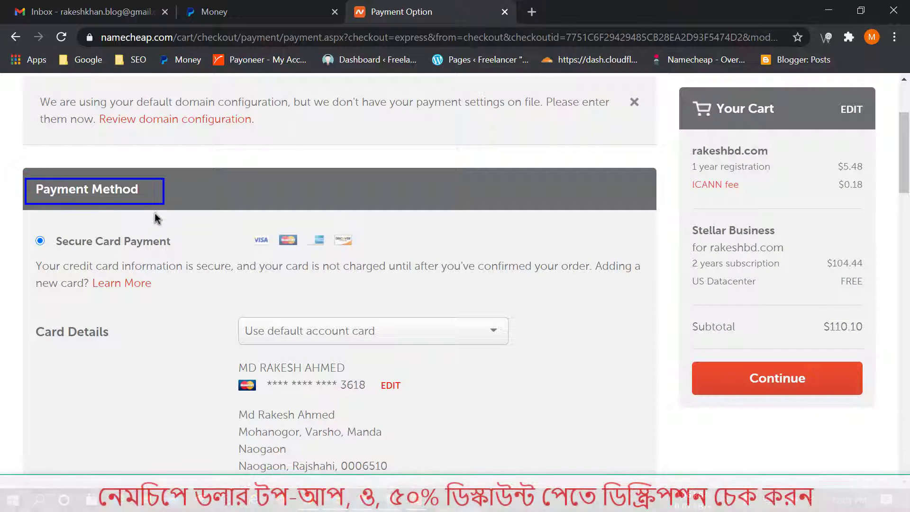
pyautogui.scroll(-5, 277, 214)
pyautogui.scroll(2, 276, 217)
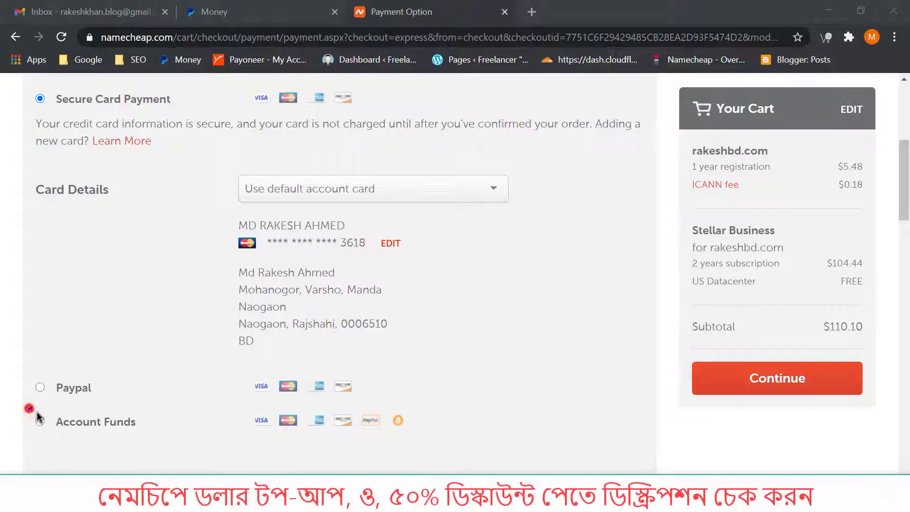
pyautogui.moveTo(28, 408); pyautogui.dragTo(147, 432)
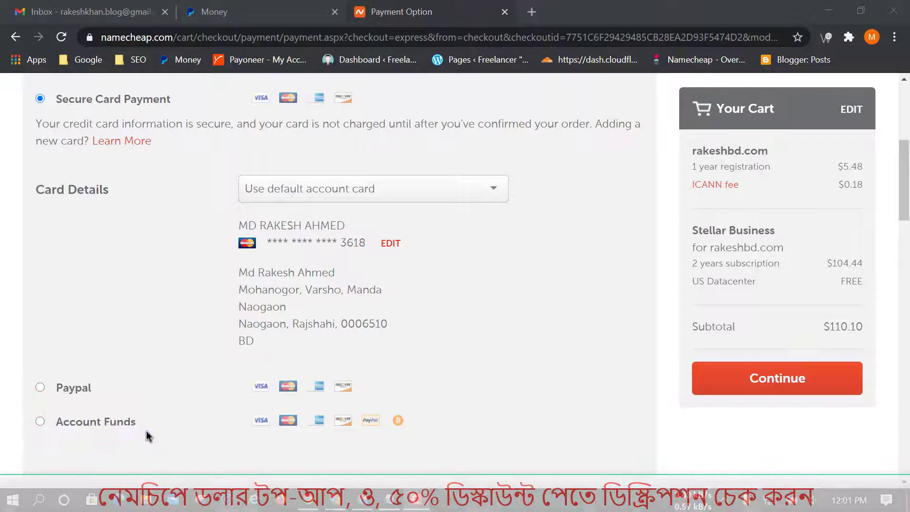
pyautogui.click(40, 422)
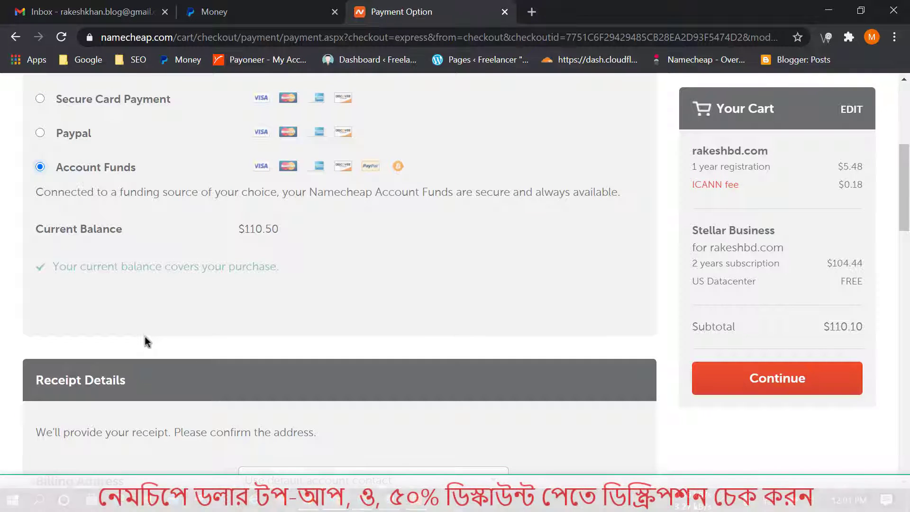
# Scroll past the renewal settings and continue to the order review step.
pyautogui.click(26, 215)
pyautogui.moveTo(29, 217); pyautogui.dragTo(289, 248)
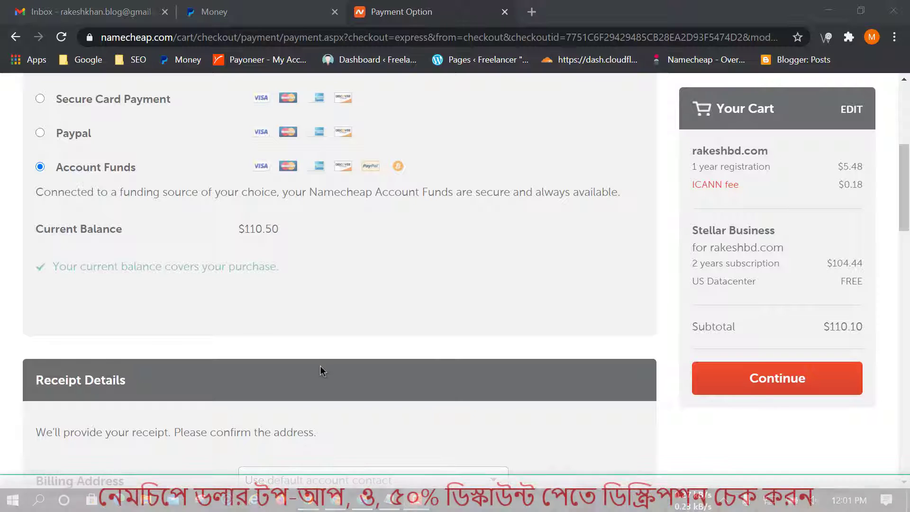
pyautogui.scroll(-3, 321, 355)
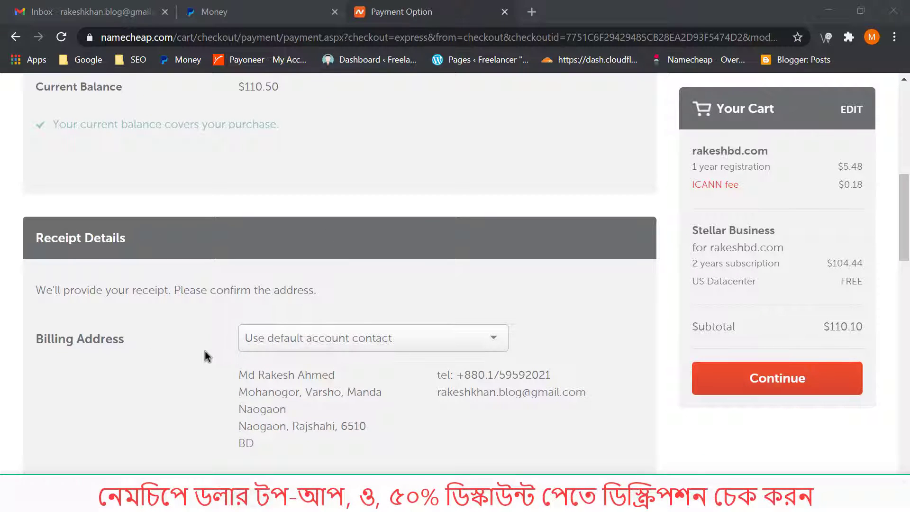
pyautogui.scroll(-3, 255, 301)
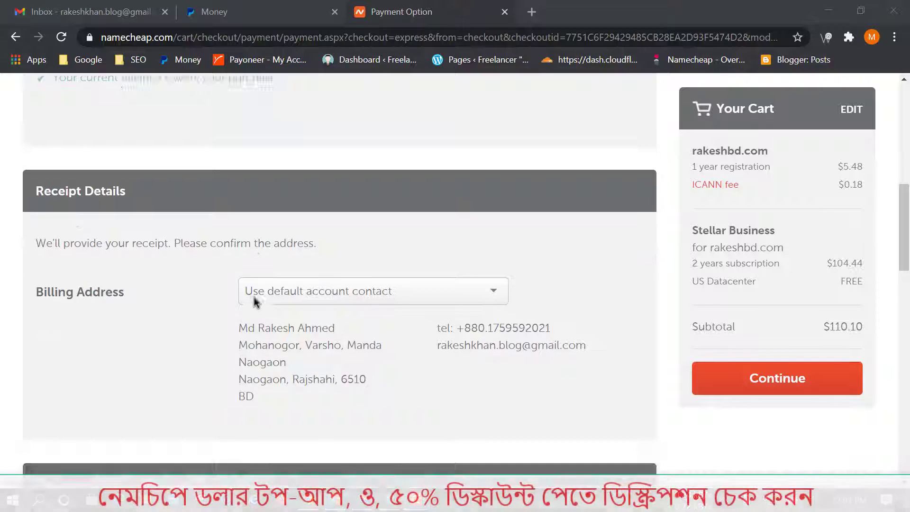
pyautogui.scroll(-7, 318, 311)
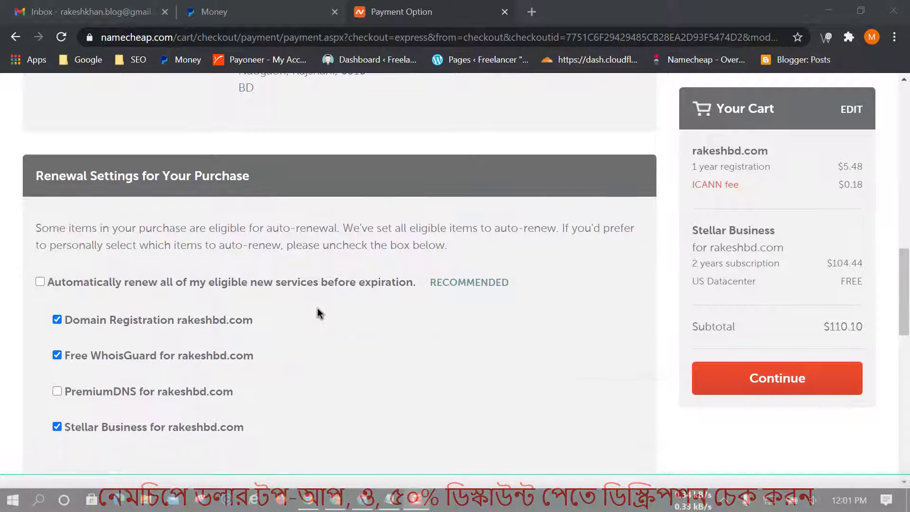
pyautogui.scroll(-2, 318, 313)
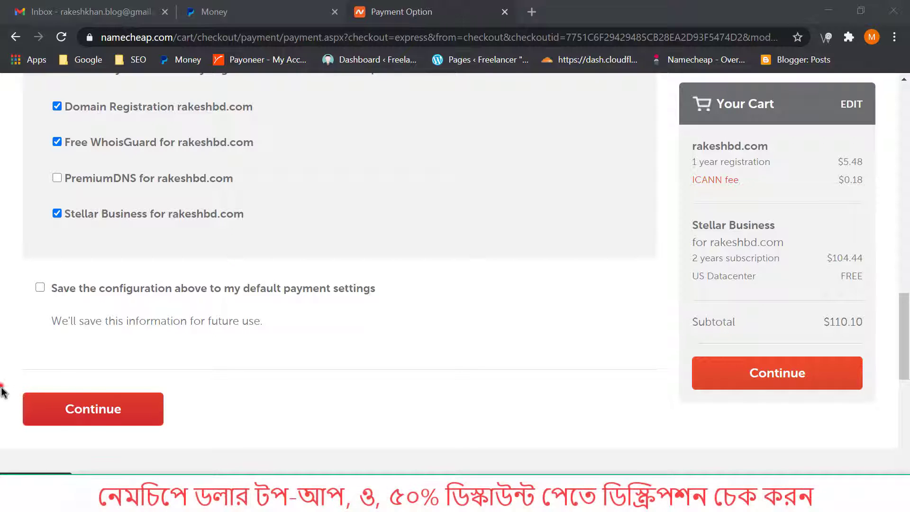
pyautogui.click(126, 410)
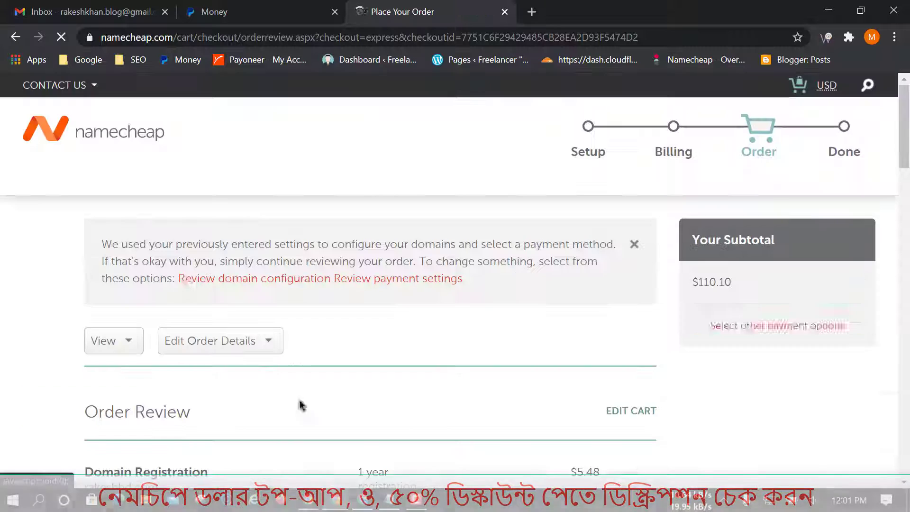
# Scroll to Terms and Agreements and accept Namecheap's Terms of Service.
pyautogui.scroll(-3, 319, 354)
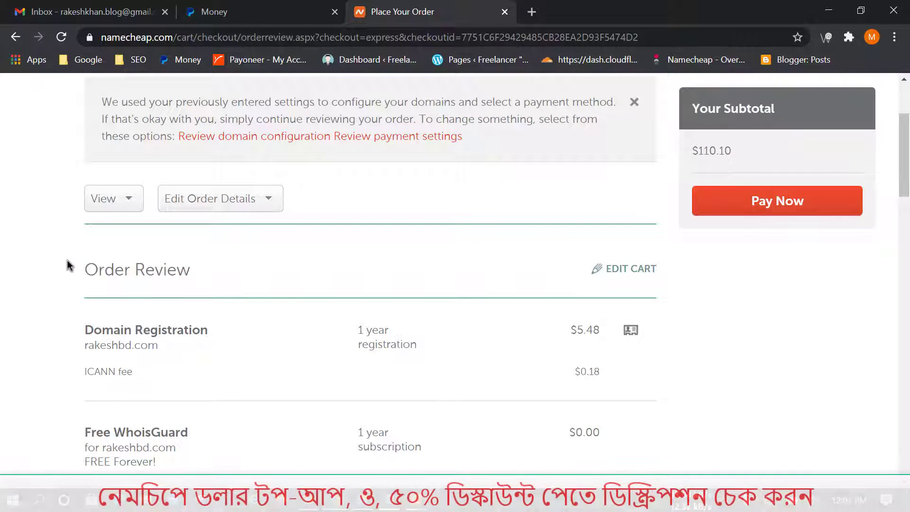
pyautogui.moveTo(73, 245); pyautogui.dragTo(202, 288)
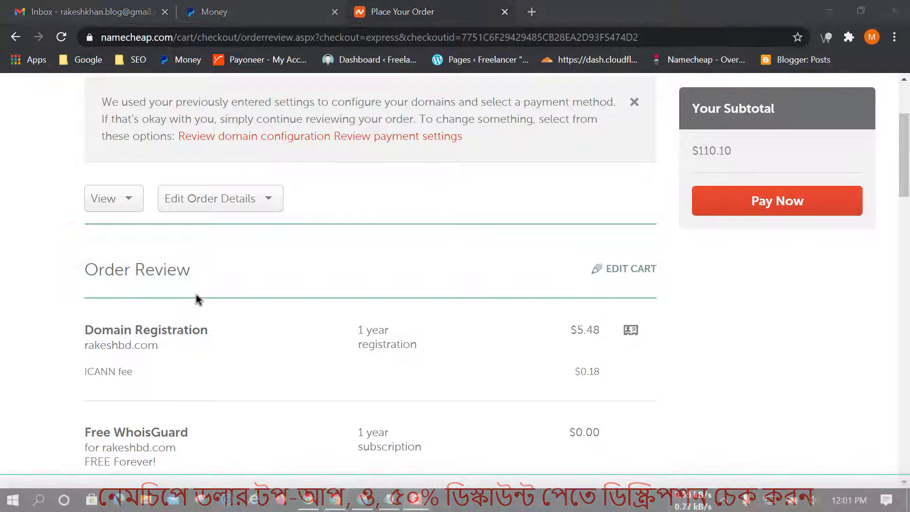
pyautogui.scroll(-4, 378, 311)
pyautogui.scroll(-3, 378, 309)
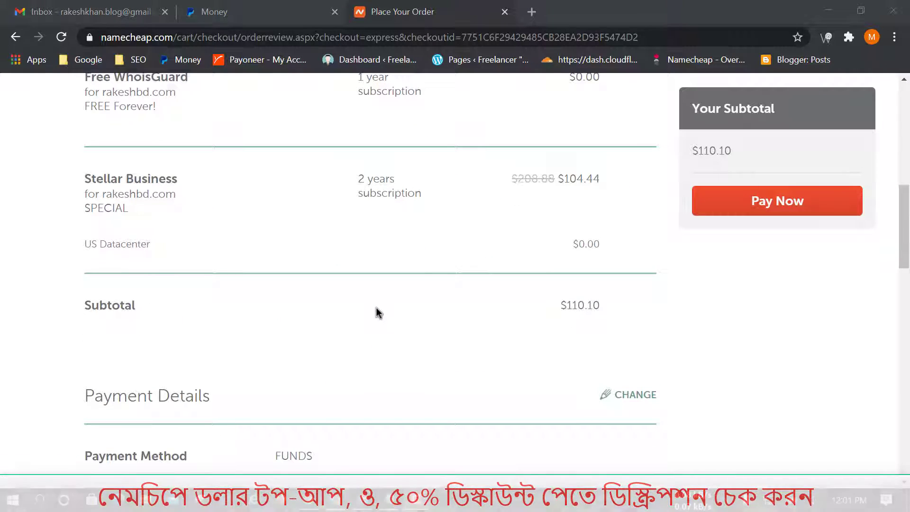
pyautogui.scroll(-6, 376, 308)
pyautogui.scroll(-4, 377, 306)
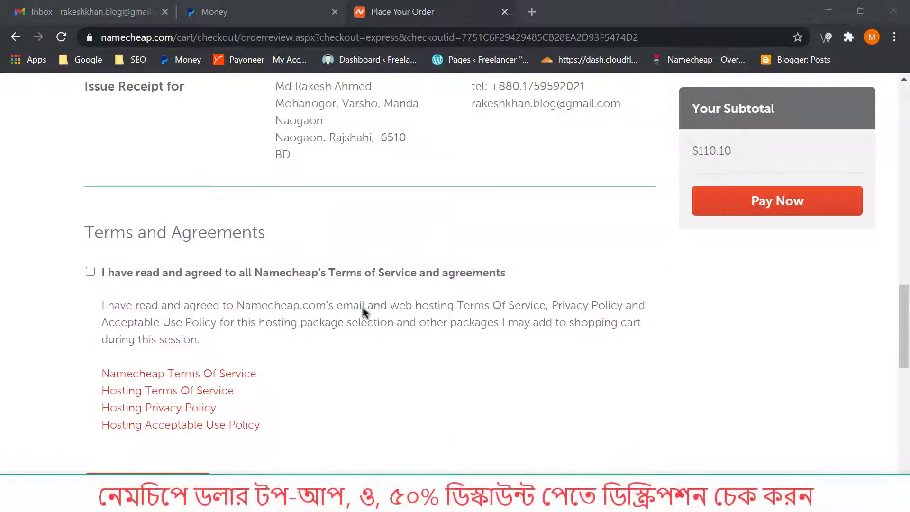
pyautogui.click(67, 211)
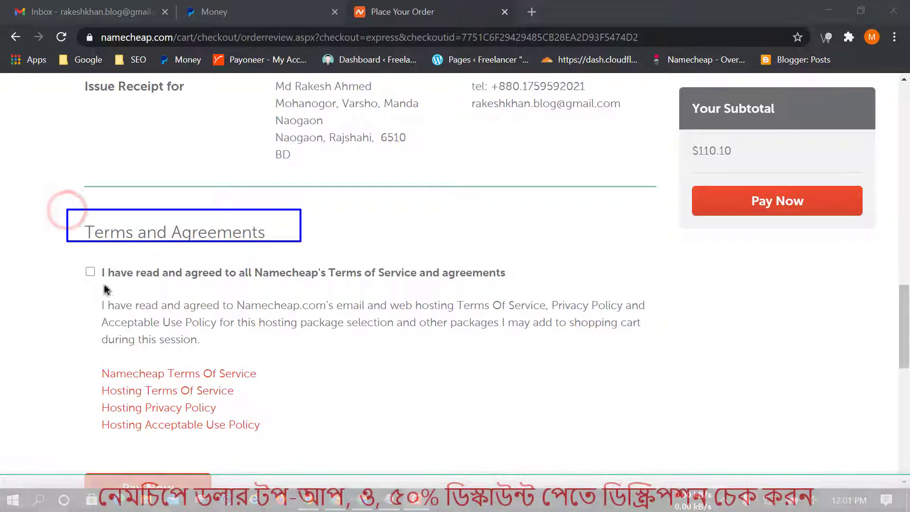
pyautogui.click(70, 260)
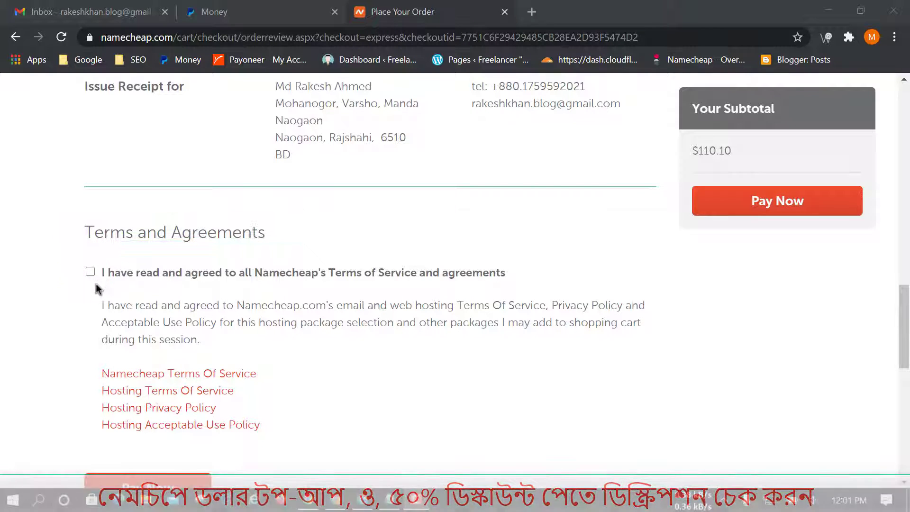
pyautogui.click(90, 272)
# Pay the $110.10 order now from account funds.
pyautogui.scroll(-1, 412, 347)
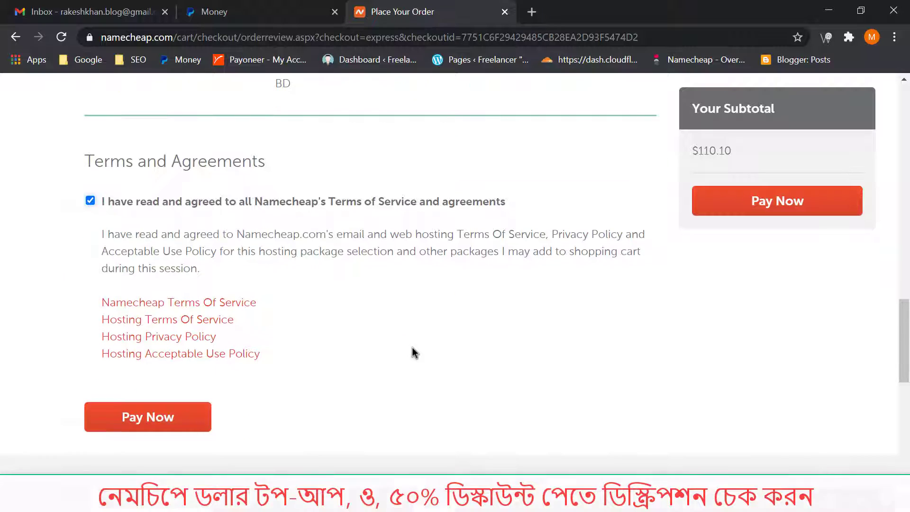
pyautogui.moveTo(60, 396)
pyautogui.mouseDown()
pyautogui.moveTo(152, 459)
pyautogui.moveTo(231, 445)
pyautogui.mouseUp()
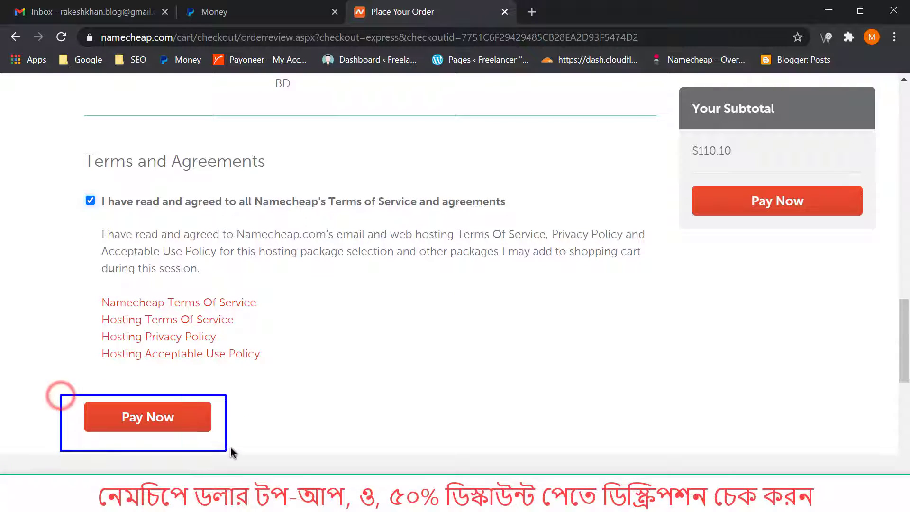
pyautogui.click(184, 411)
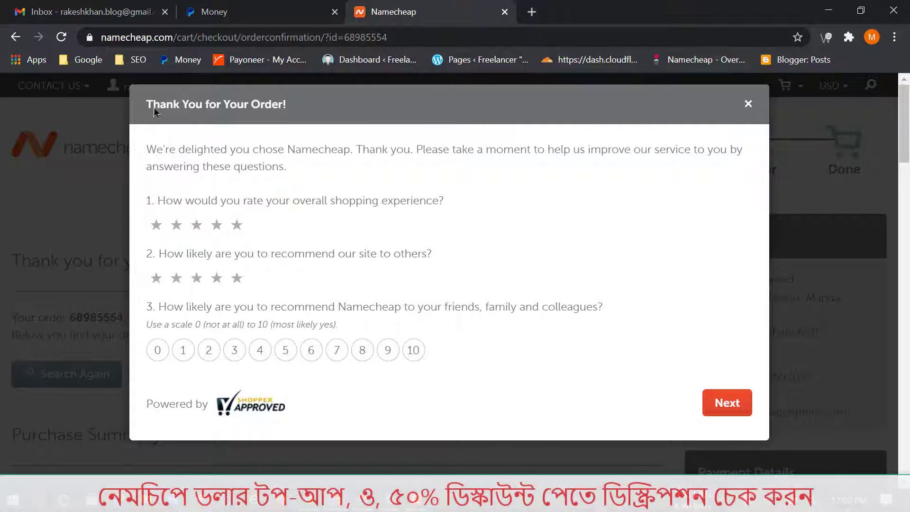
# Give the survey five stars twice and a 10, finish it, then reload the confirmation page.
pyautogui.click(142, 89)
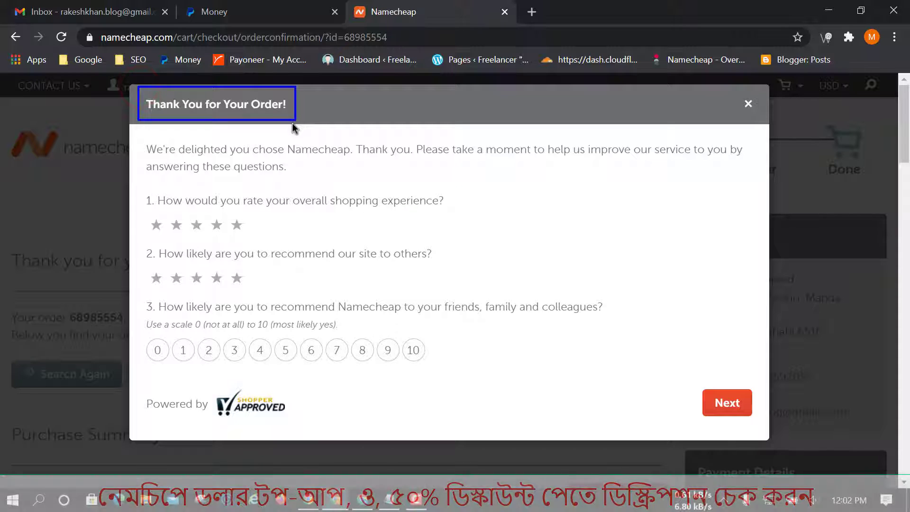
pyautogui.click(243, 226)
pyautogui.click(235, 280)
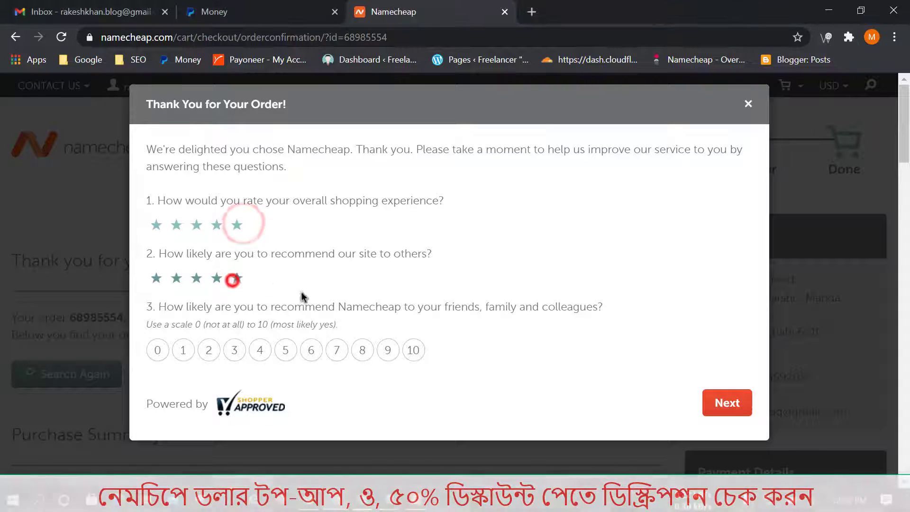
pyautogui.click(414, 350)
pyautogui.click(729, 405)
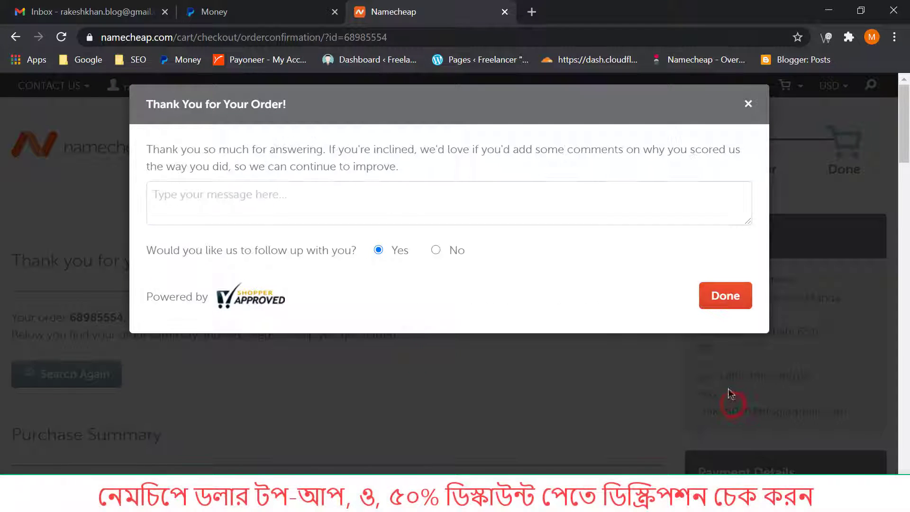
pyautogui.click(722, 302)
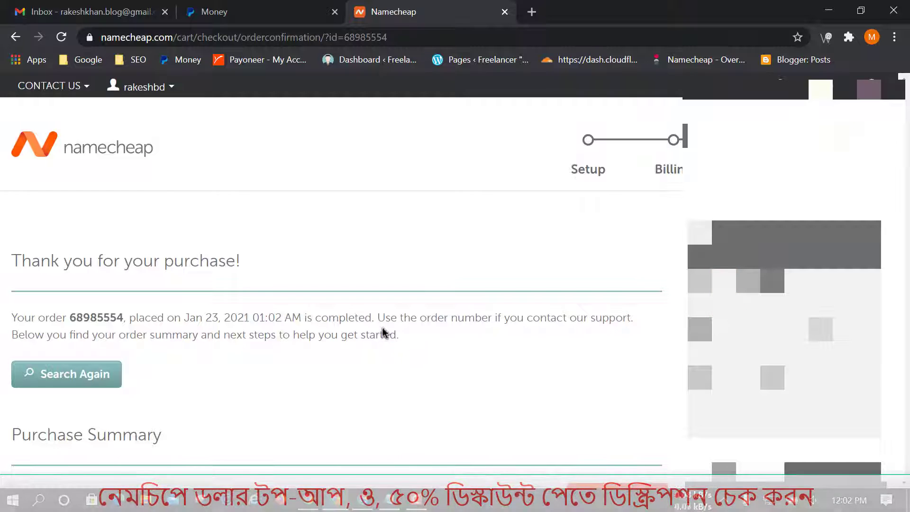
pyautogui.scroll(-12, 491, 325)
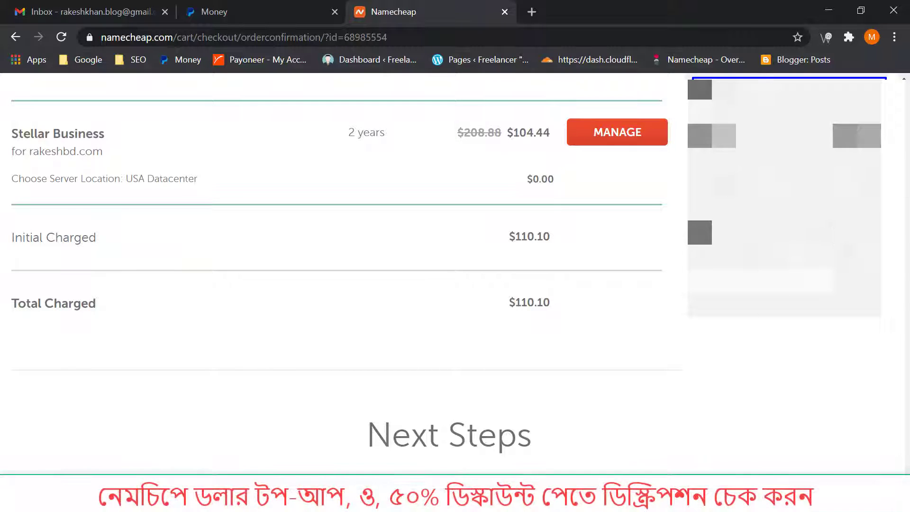
pyautogui.press('F5')
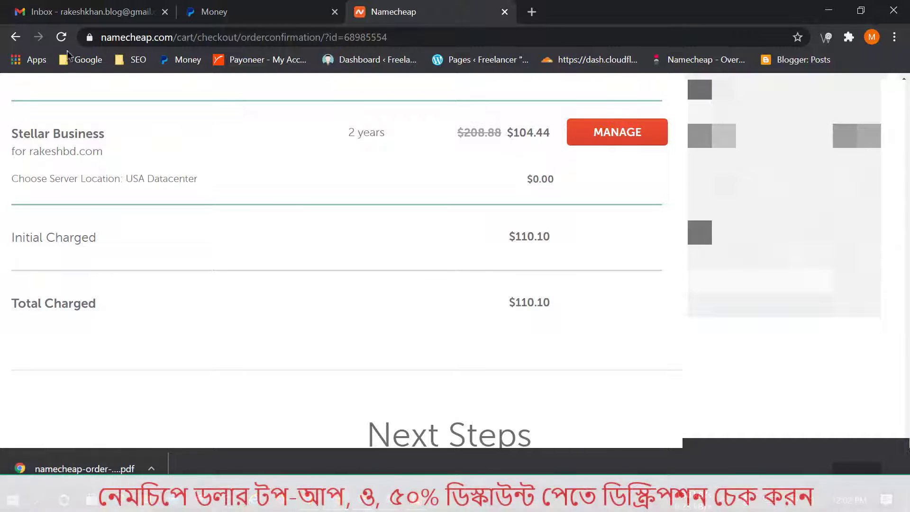
pyautogui.click(71, 11)
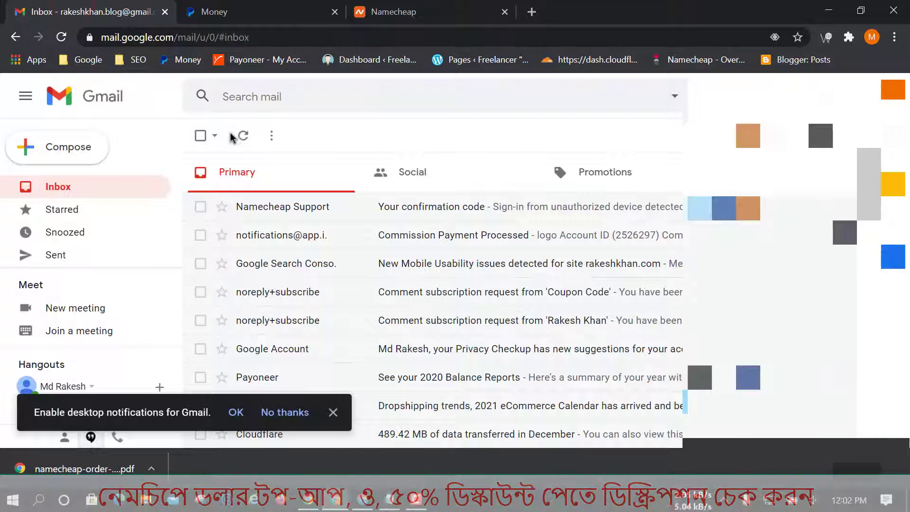
pyautogui.click(243, 137)
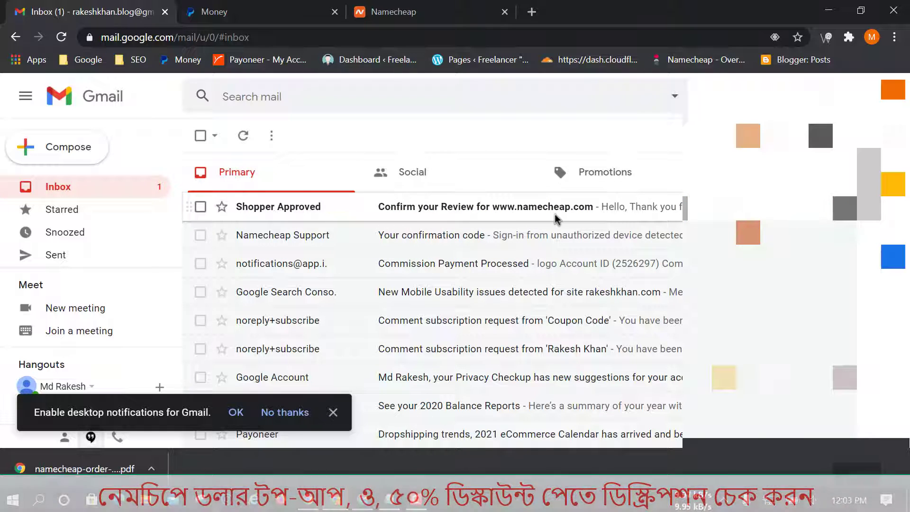
pyautogui.click(408, 10)
pyautogui.scroll(-5, 640, 325)
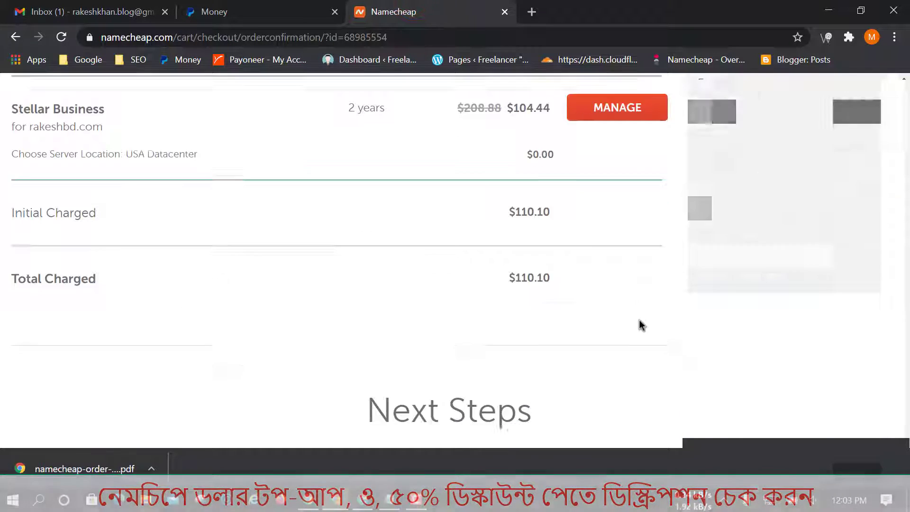
# Go from the dashboard showing rakeshbd.com and a $0.40 balance to the Product List.
pyautogui.scroll(8, 575, 305)
pyautogui.scroll(10, 451, 282)
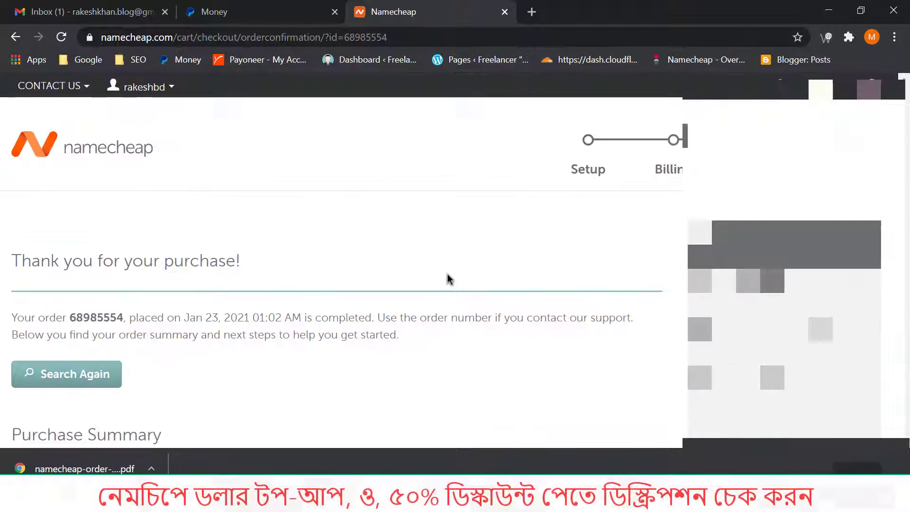
pyautogui.moveTo(120, 90)
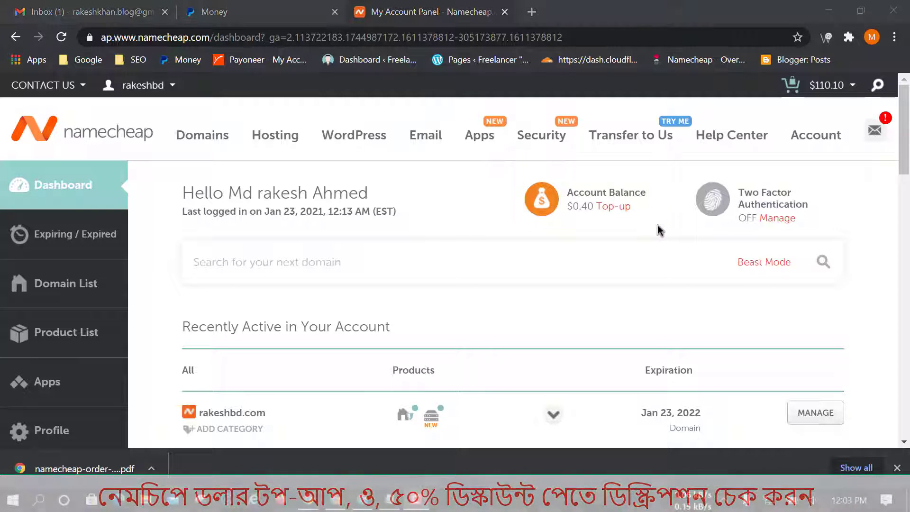
pyautogui.scroll(-3, 256, 242)
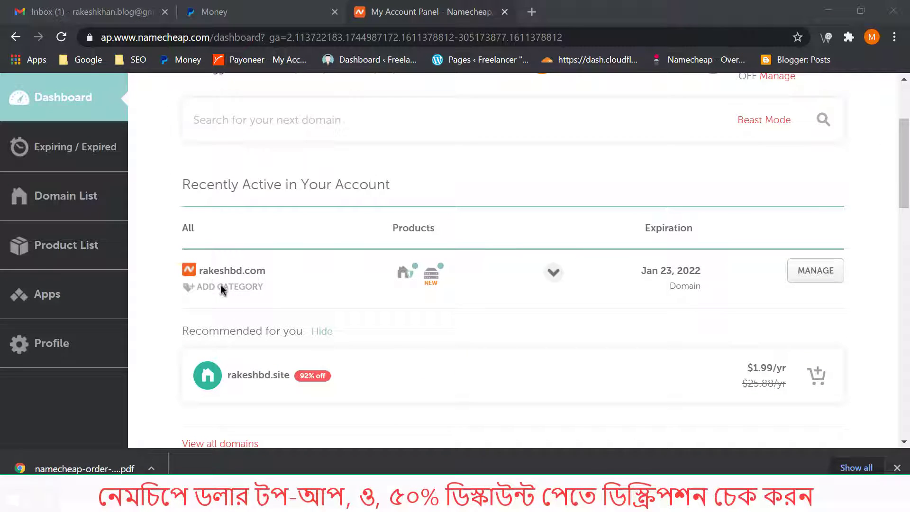
pyautogui.click(79, 253)
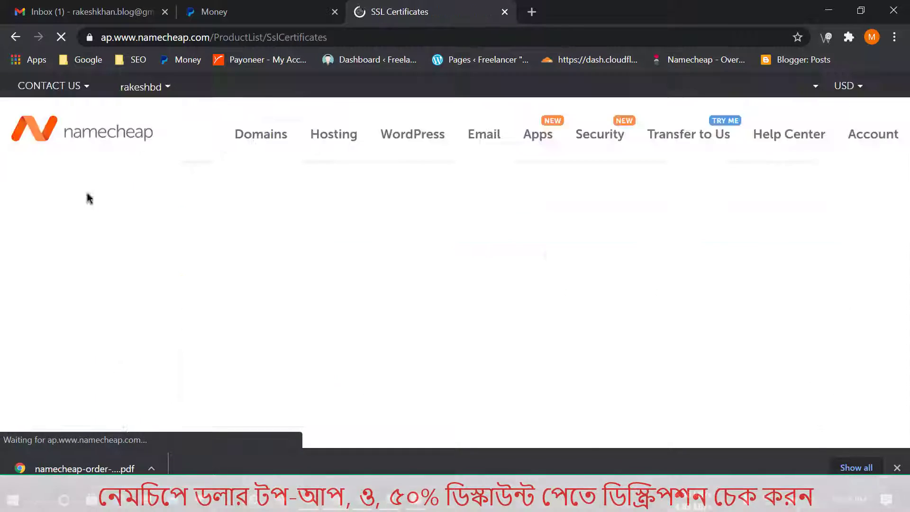
pyautogui.scroll(-3, 445, 250)
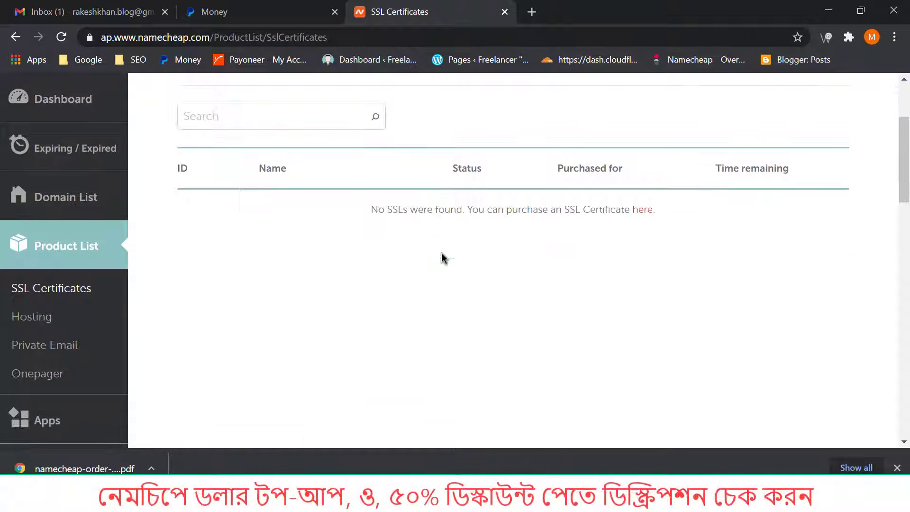